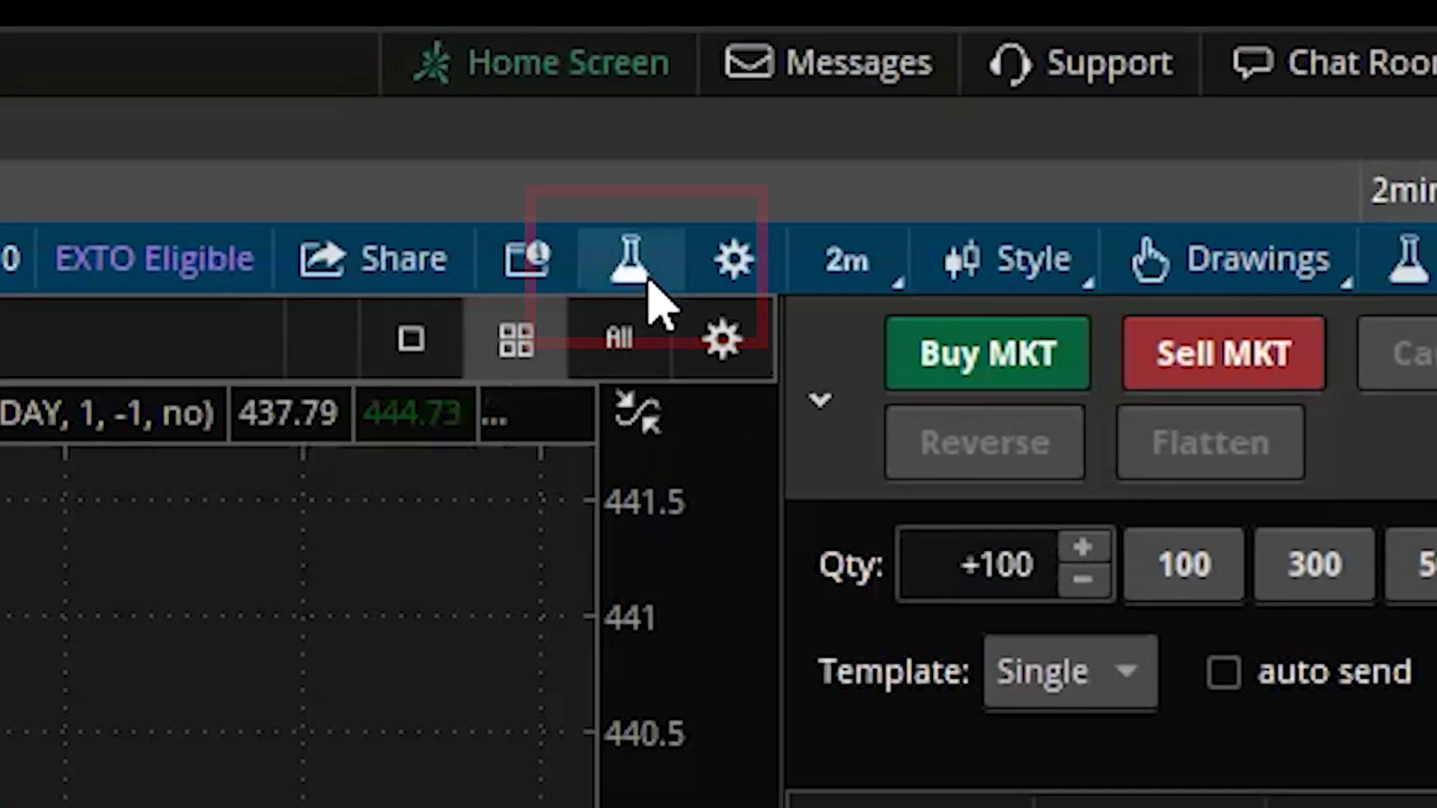
Find VolumeProfile by searching 'volumep' and add it to the SPY 2-minute chart
left_click(647, 280)
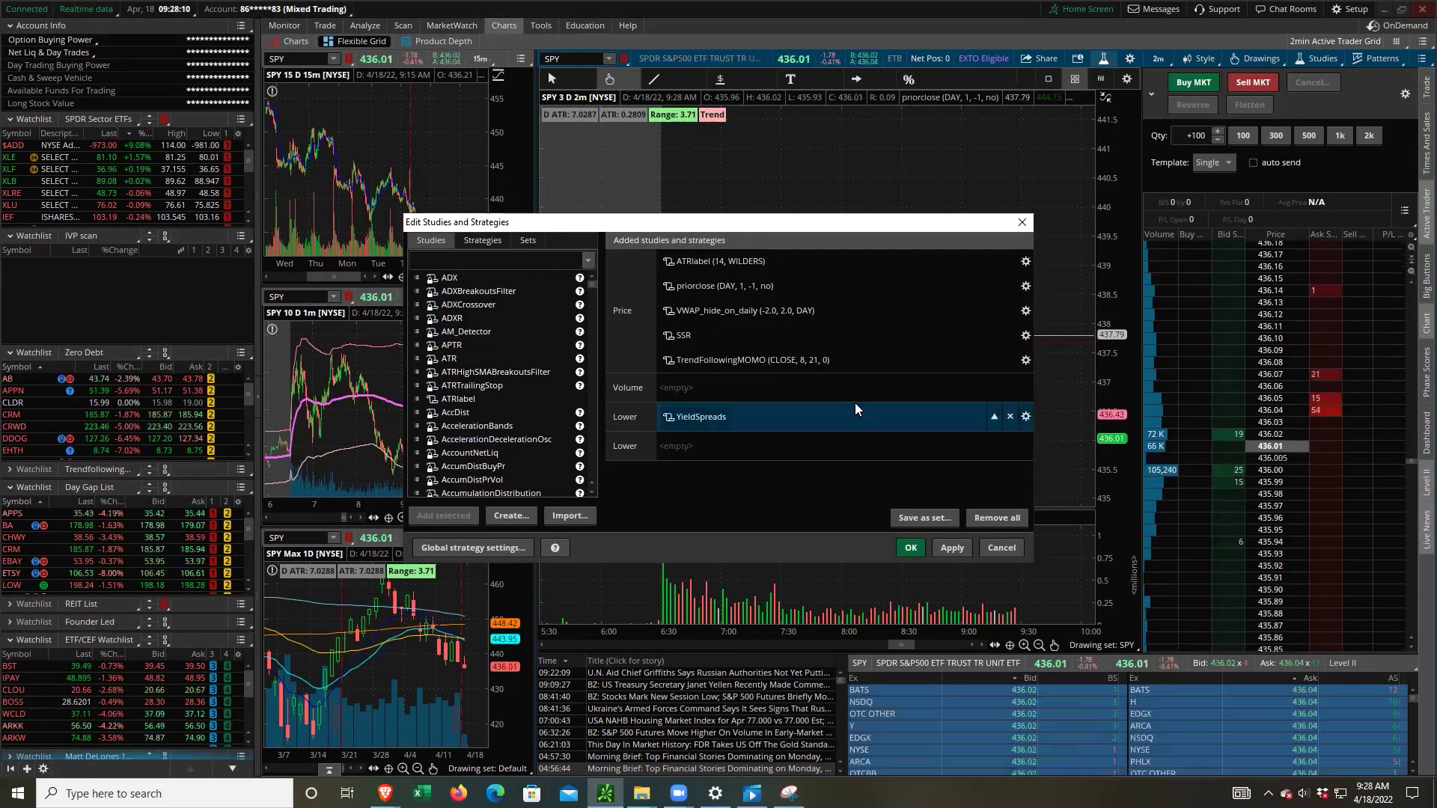
left_click(509, 256)
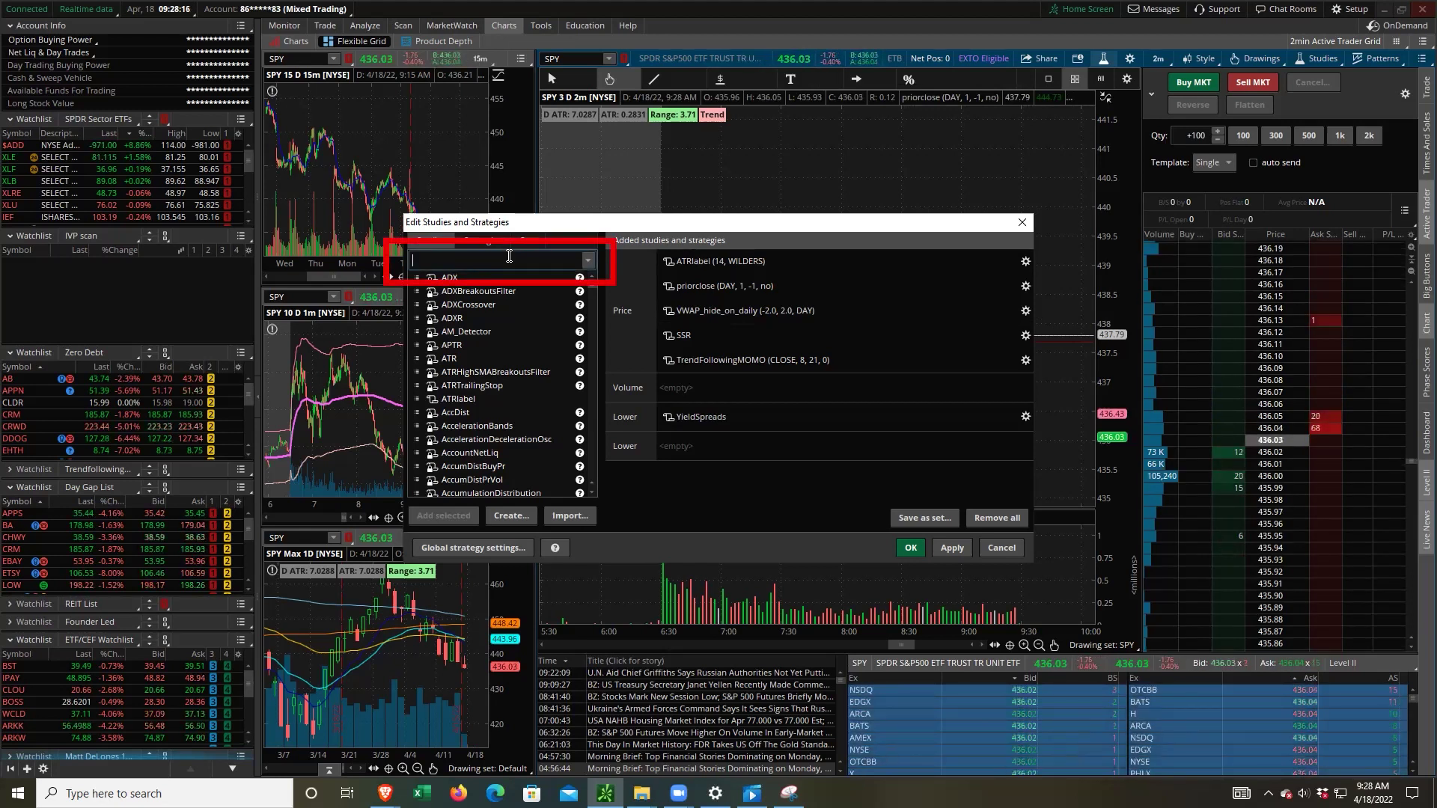
type("volume")
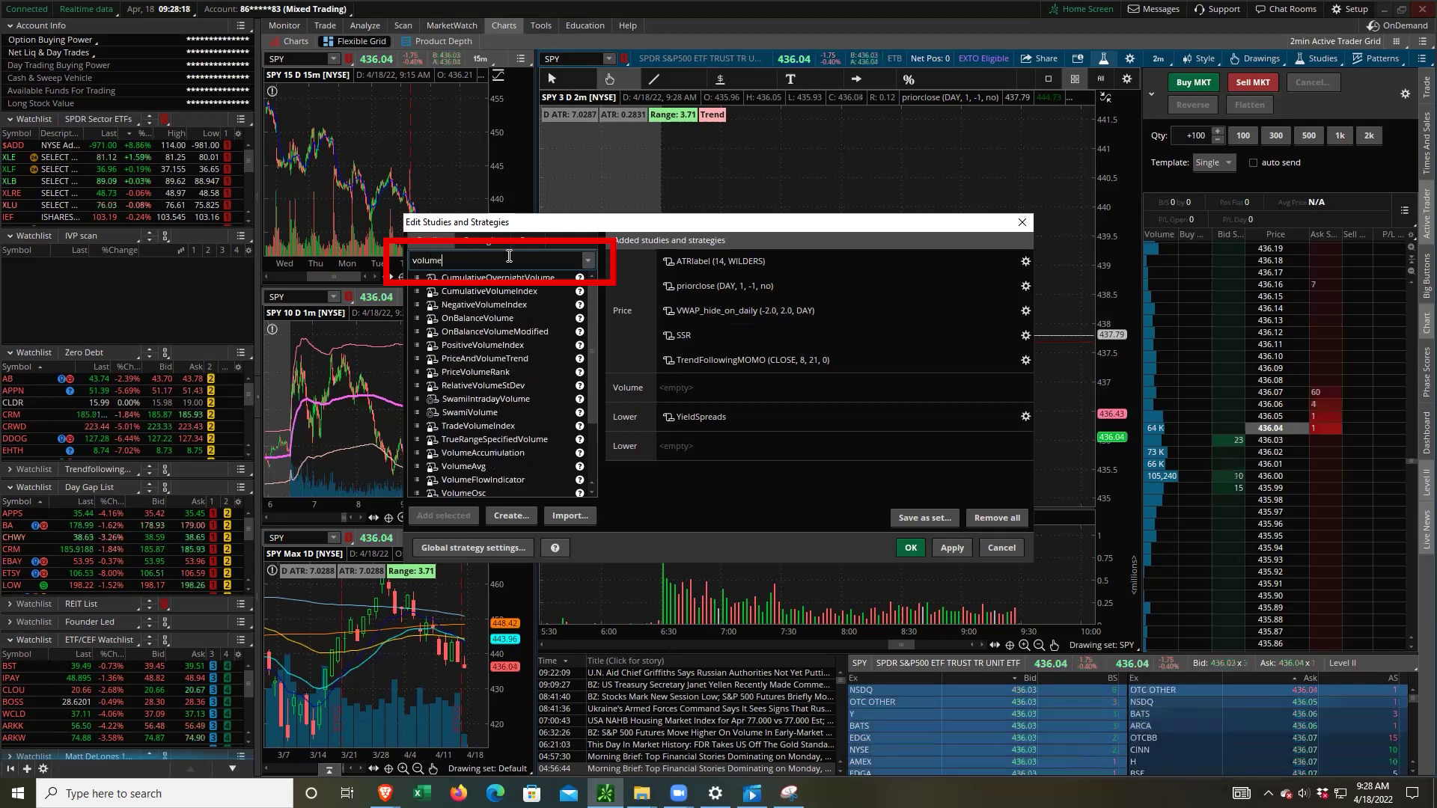
type("p")
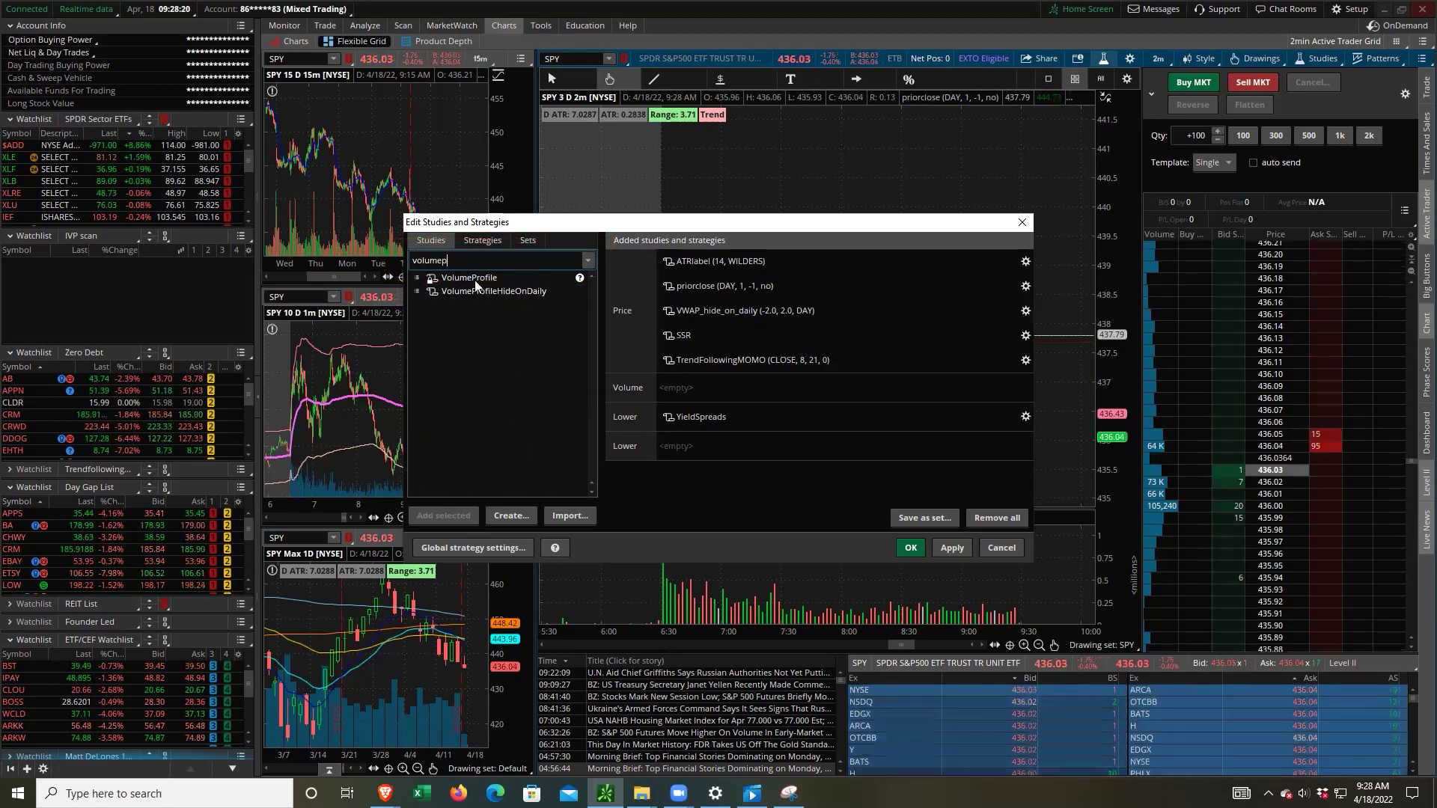
left_click(472, 278)
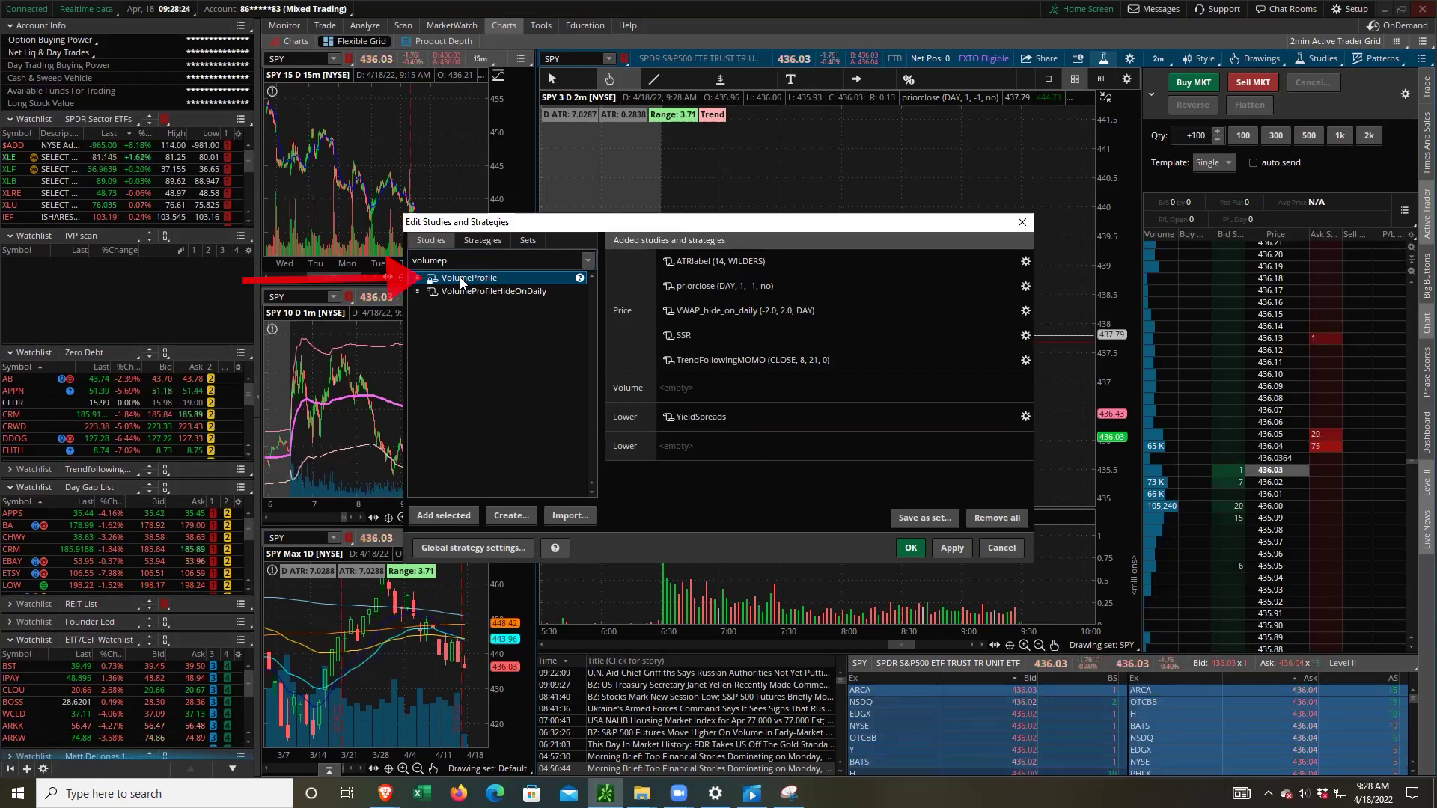
double_click(460, 278)
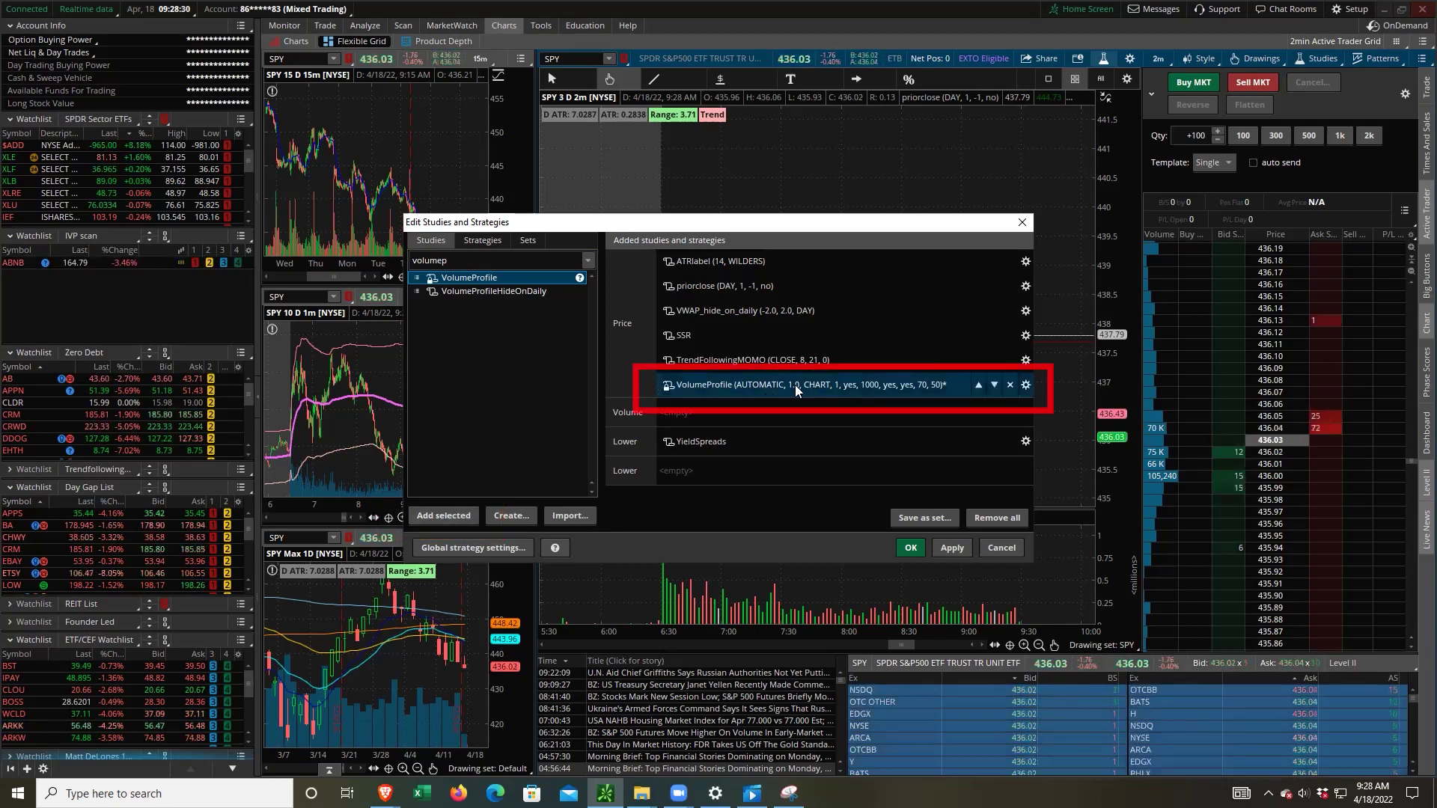
left_click(912, 554)
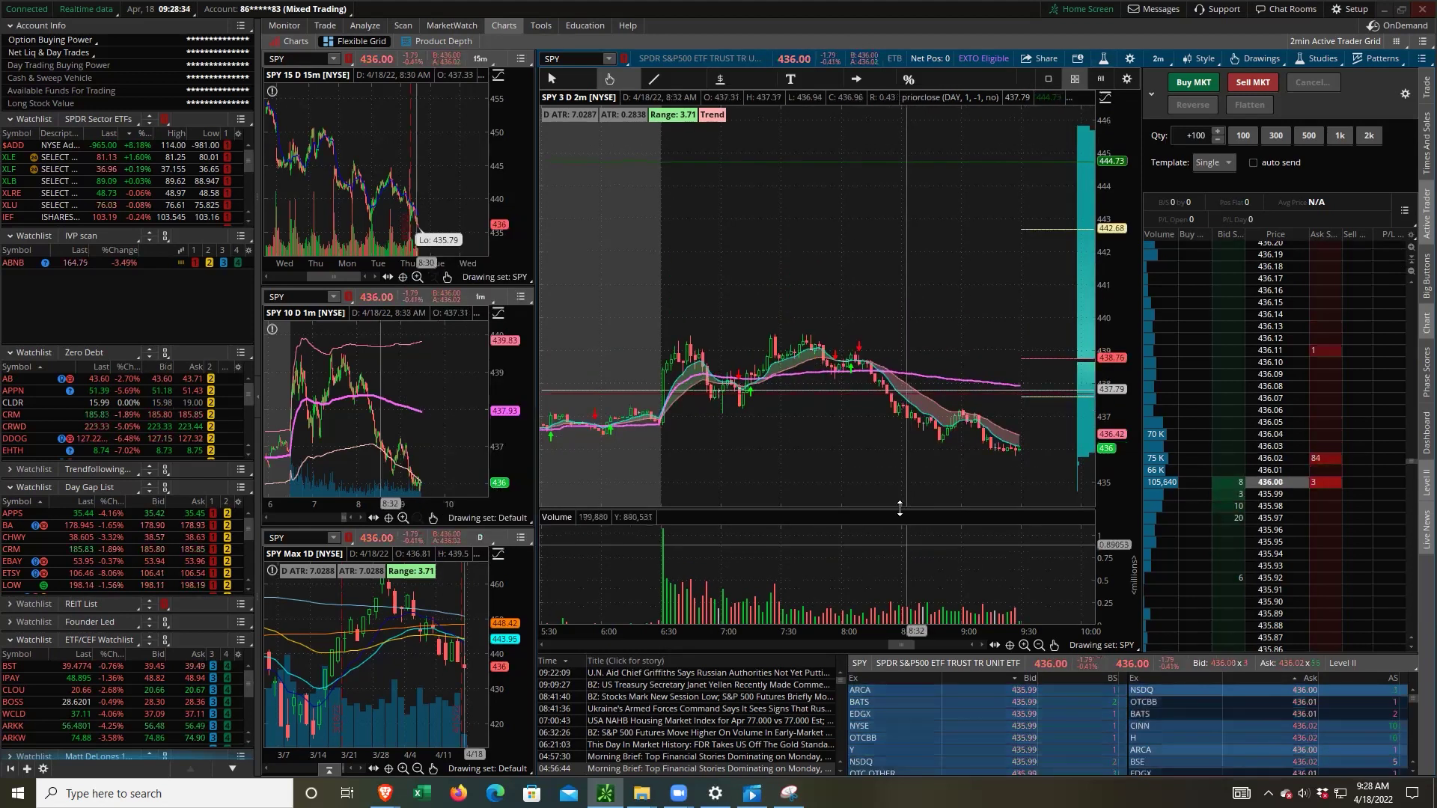
Zoom out, pan and rescale the SPY 2m chart so the full day and volume profile show
scroll(760, 467, "down", 5)
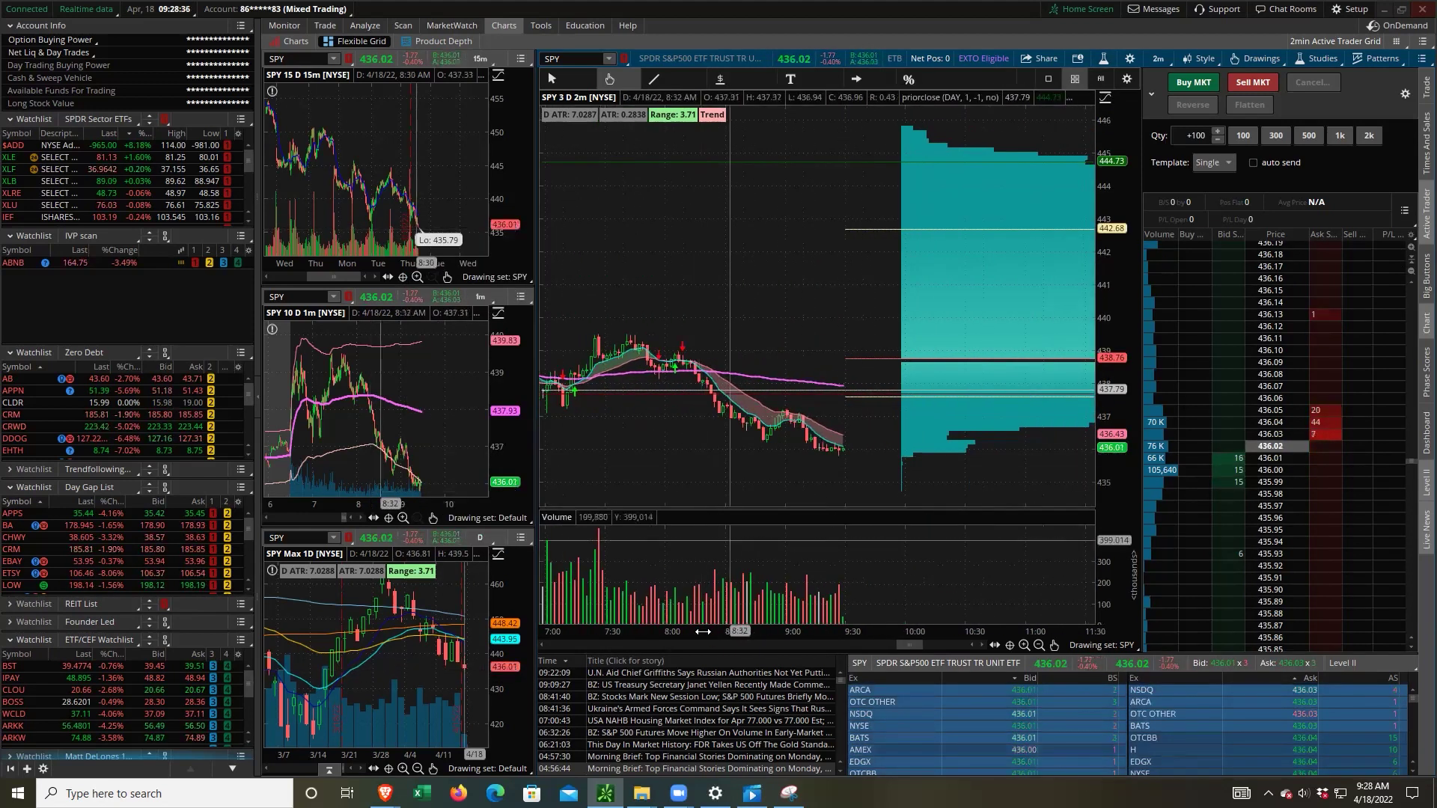
left_click_drag(1041, 596, 702, 490)
left_click_drag(713, 632, 774, 395)
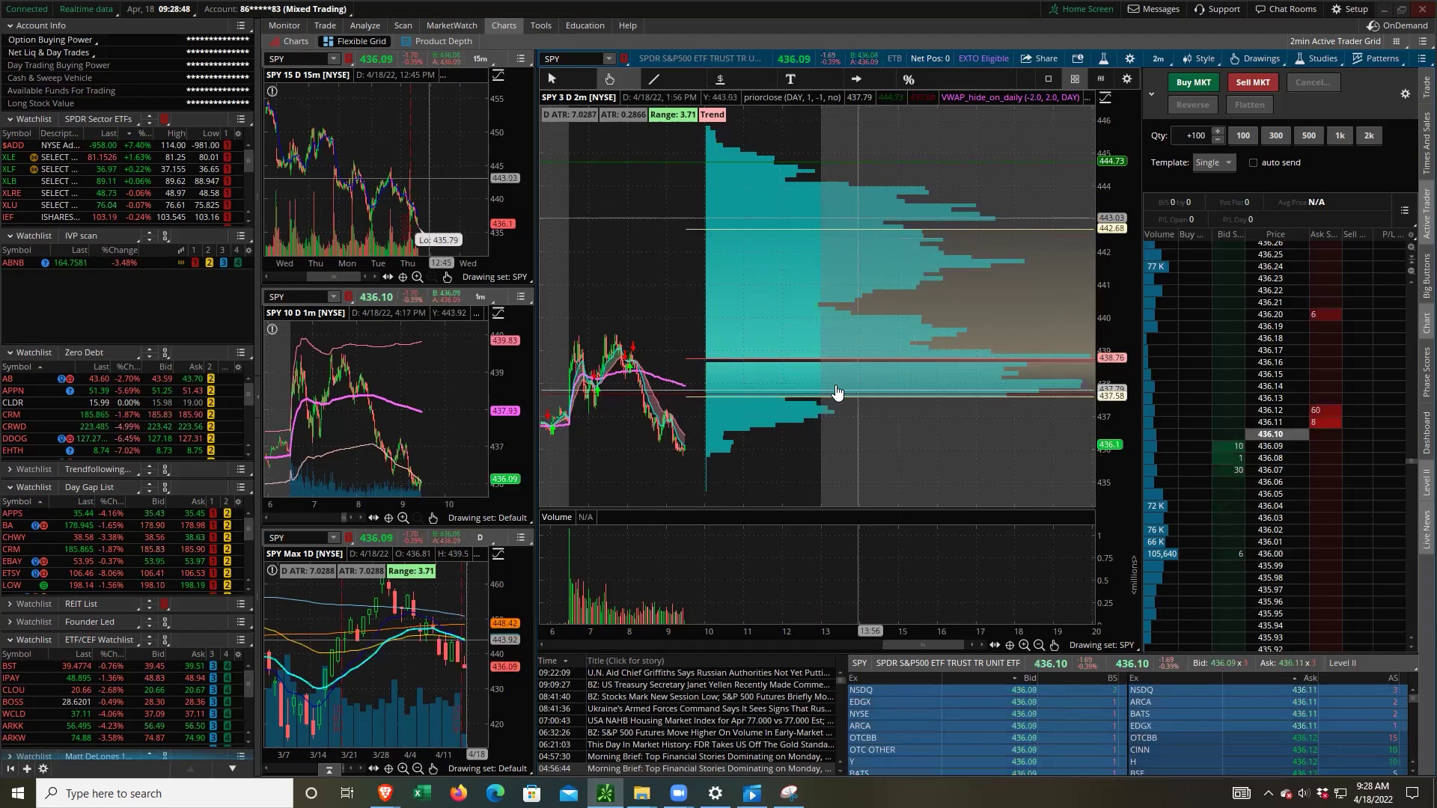
left_click_drag(958, 447, 591, 391)
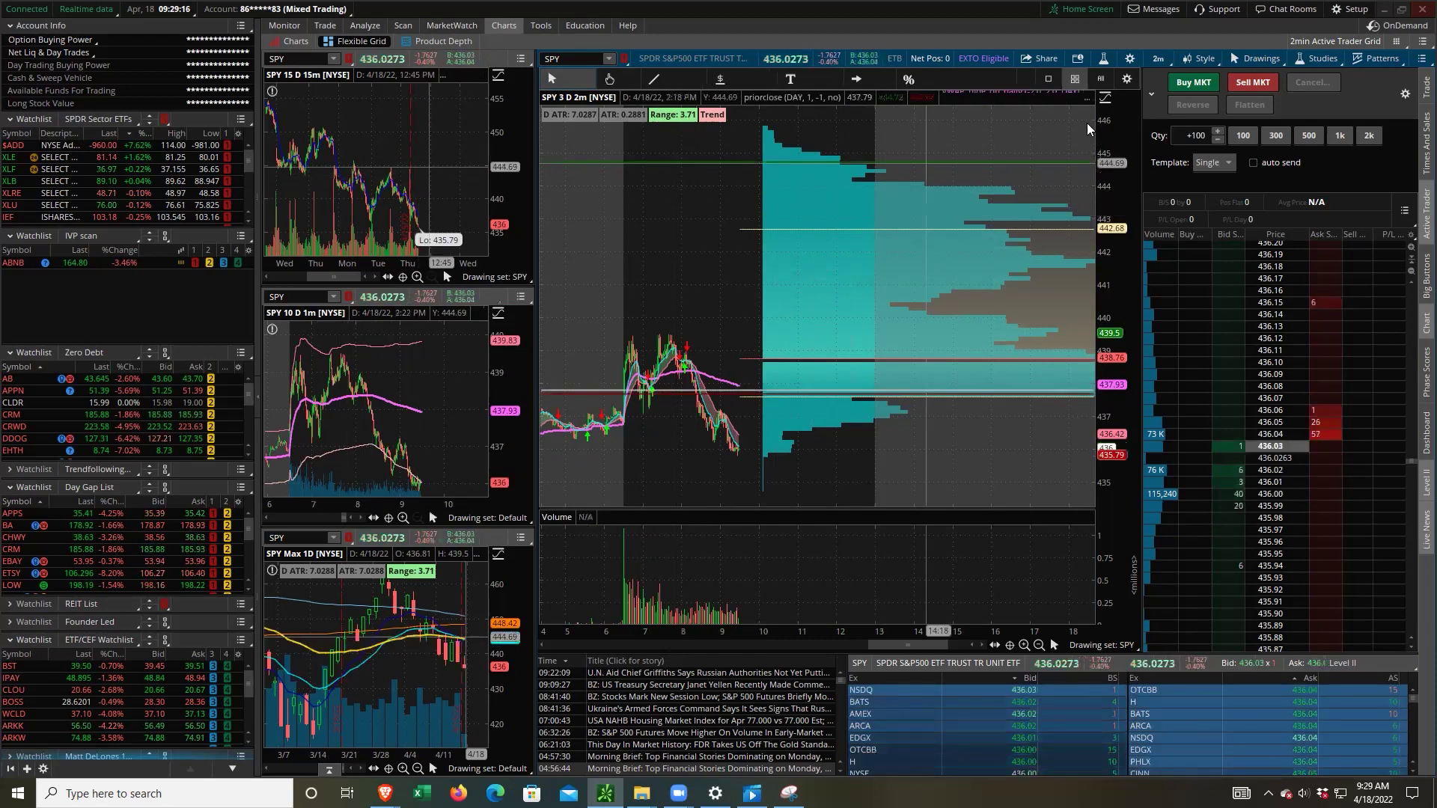
In VolumeProfile's settings, set price per row height mode to TICKSIZE
left_click(1104, 66)
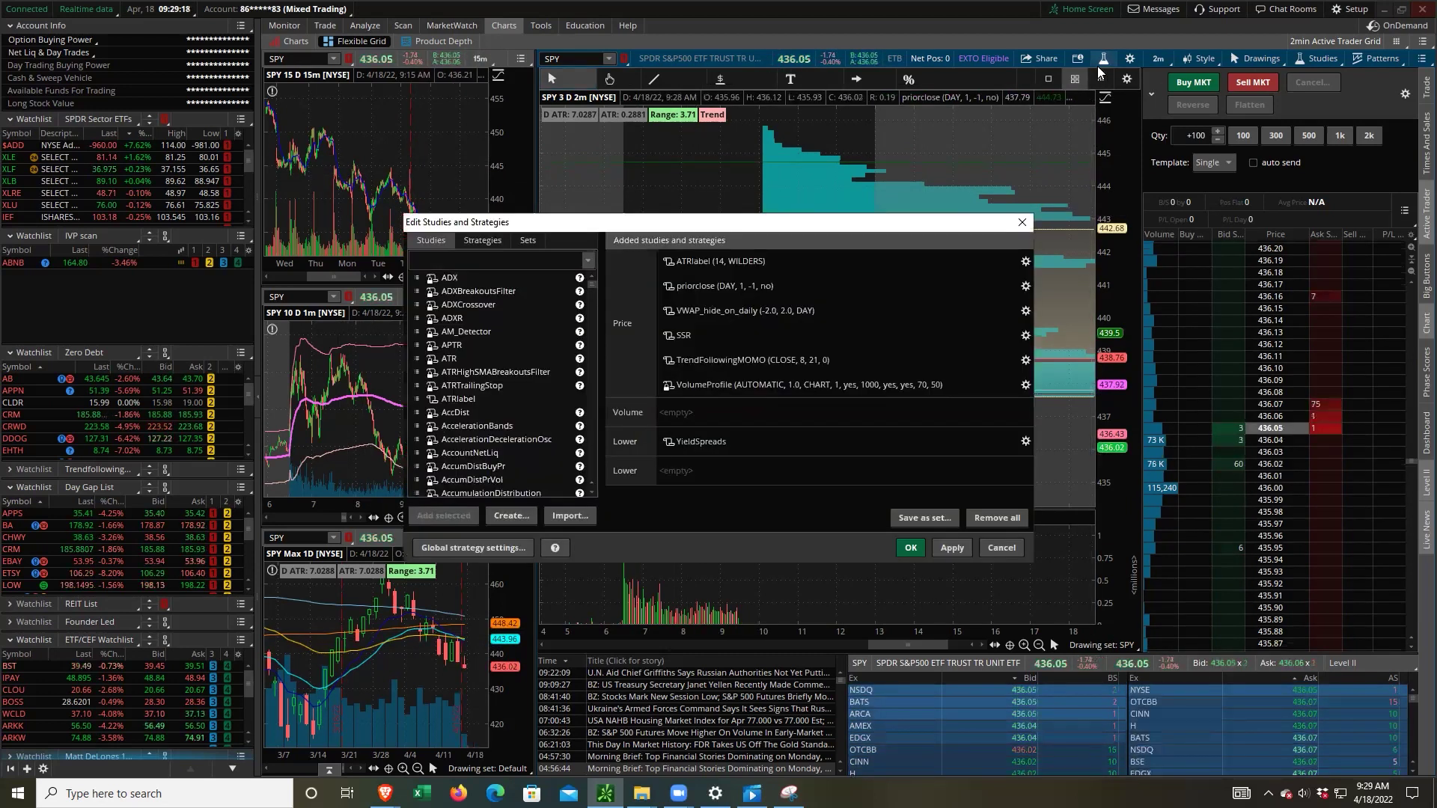
left_click(1026, 384)
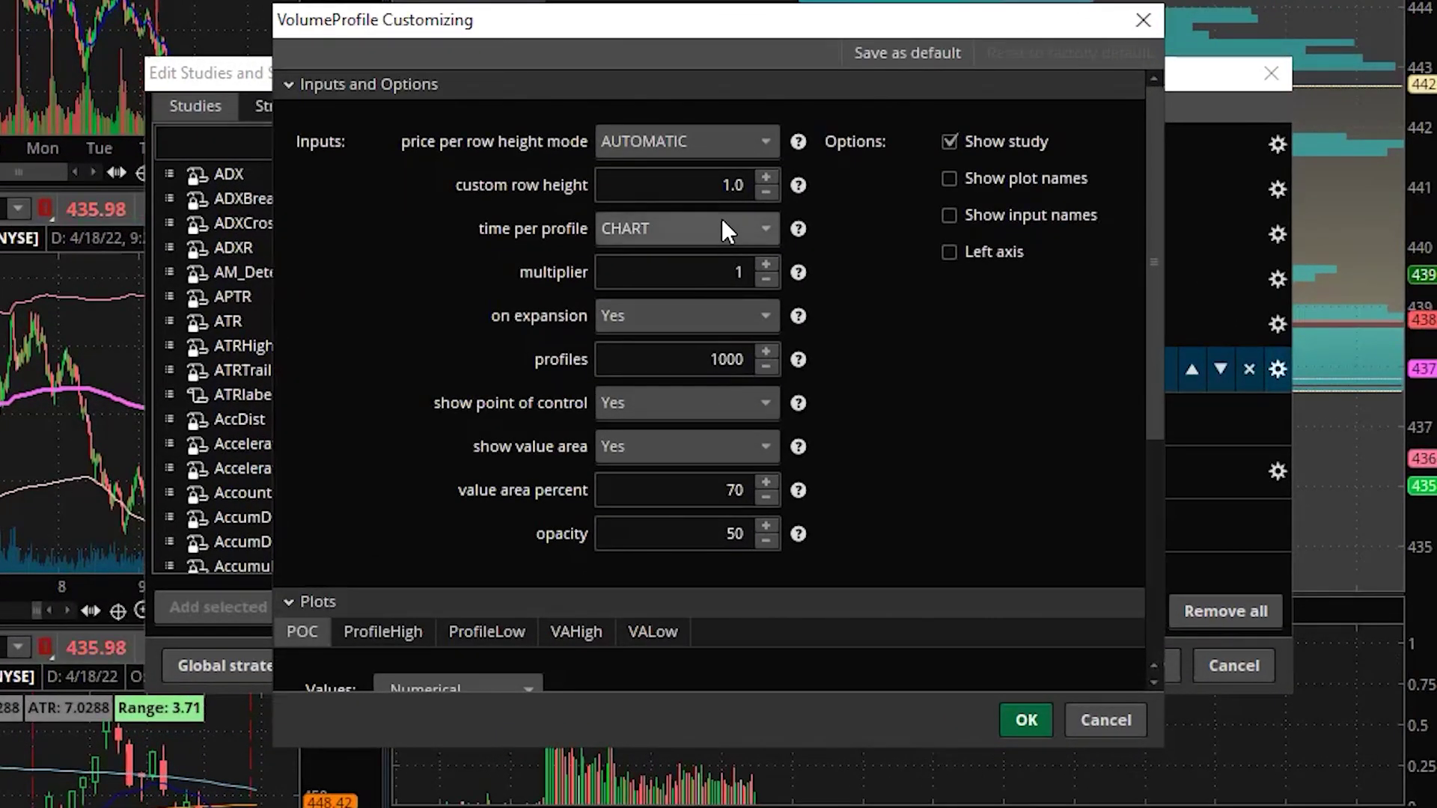
left_click(730, 143)
left_click(659, 212)
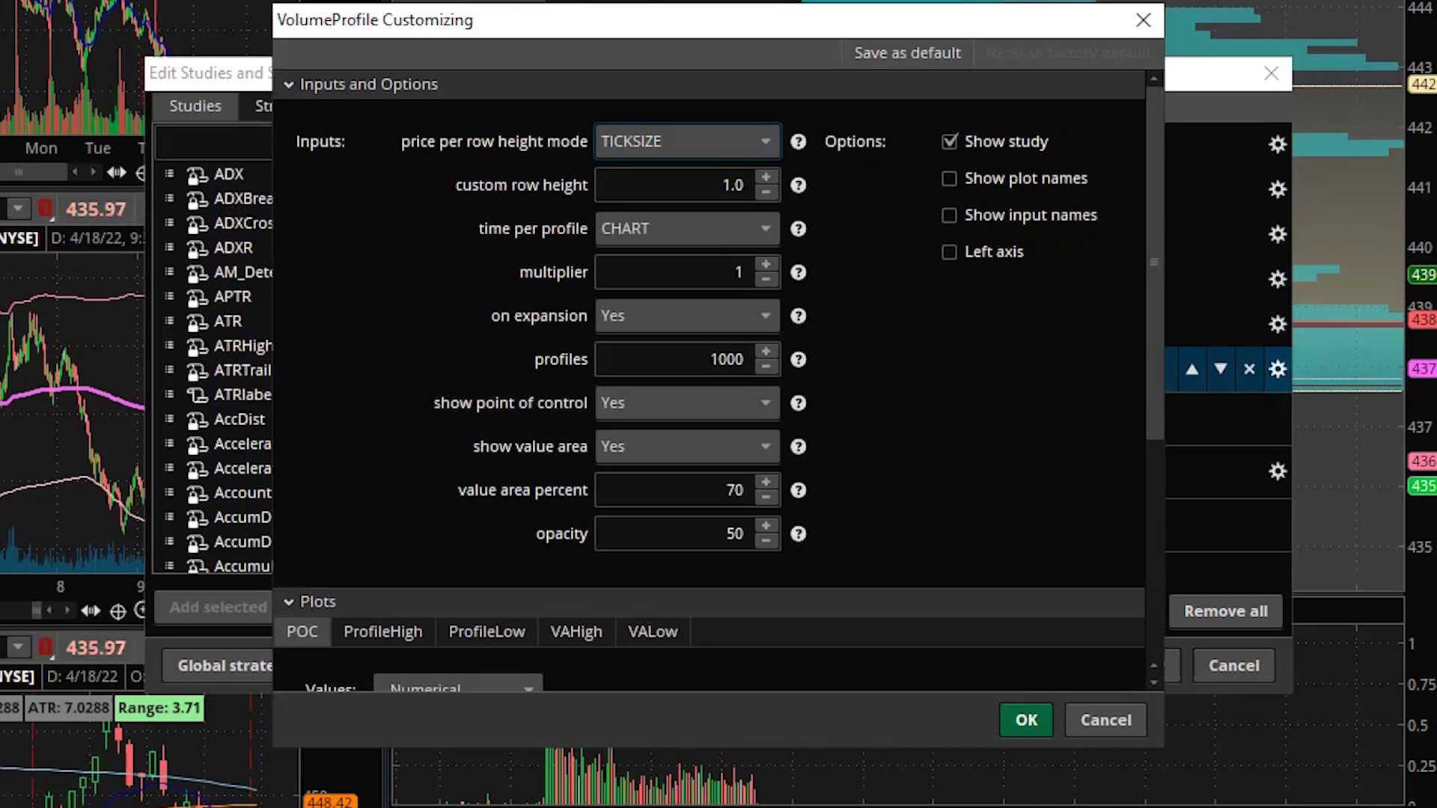
Set time per profile to DAY and turn off the on expansion setting
left_click(674, 236)
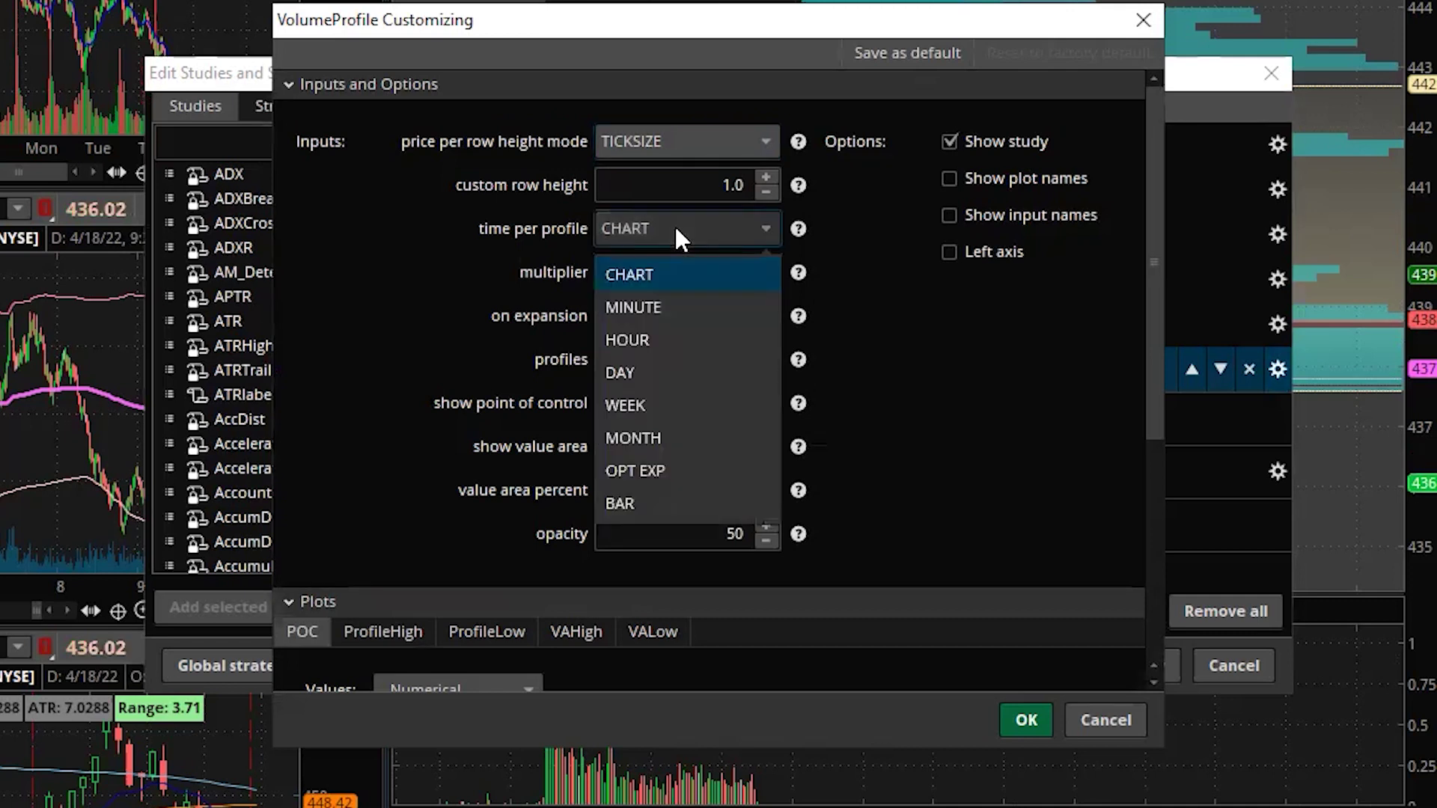
left_click(639, 371)
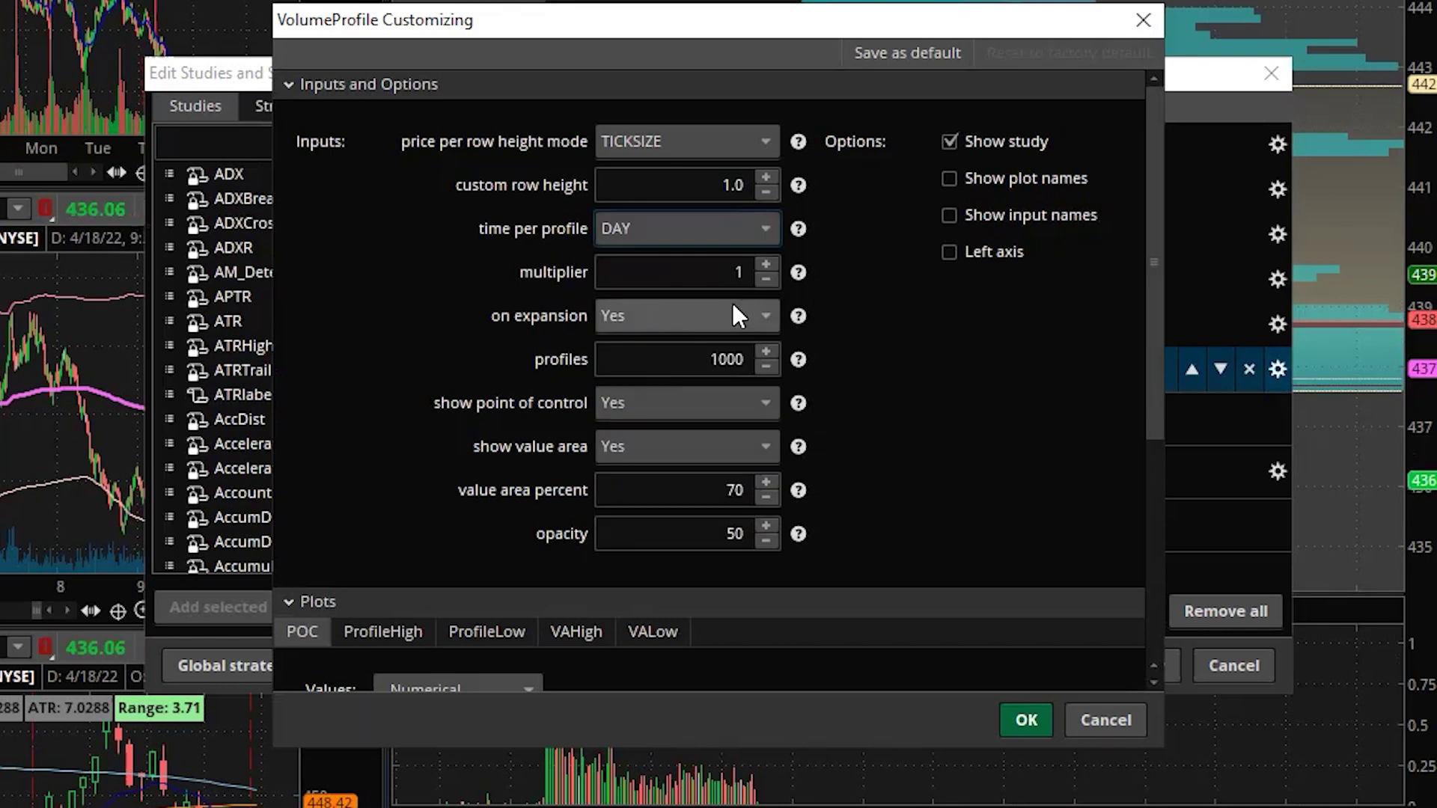
left_click(644, 311)
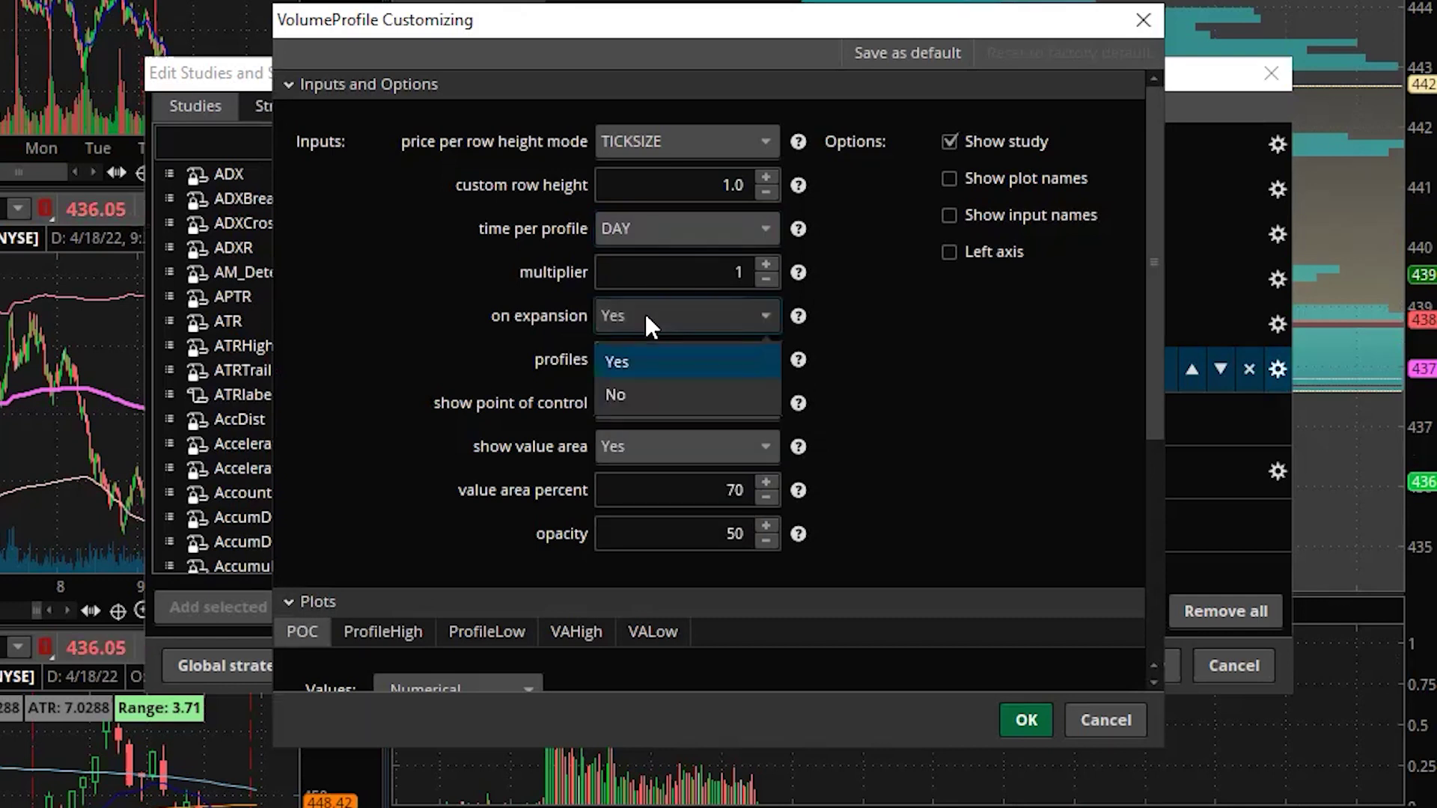
left_click(642, 397)
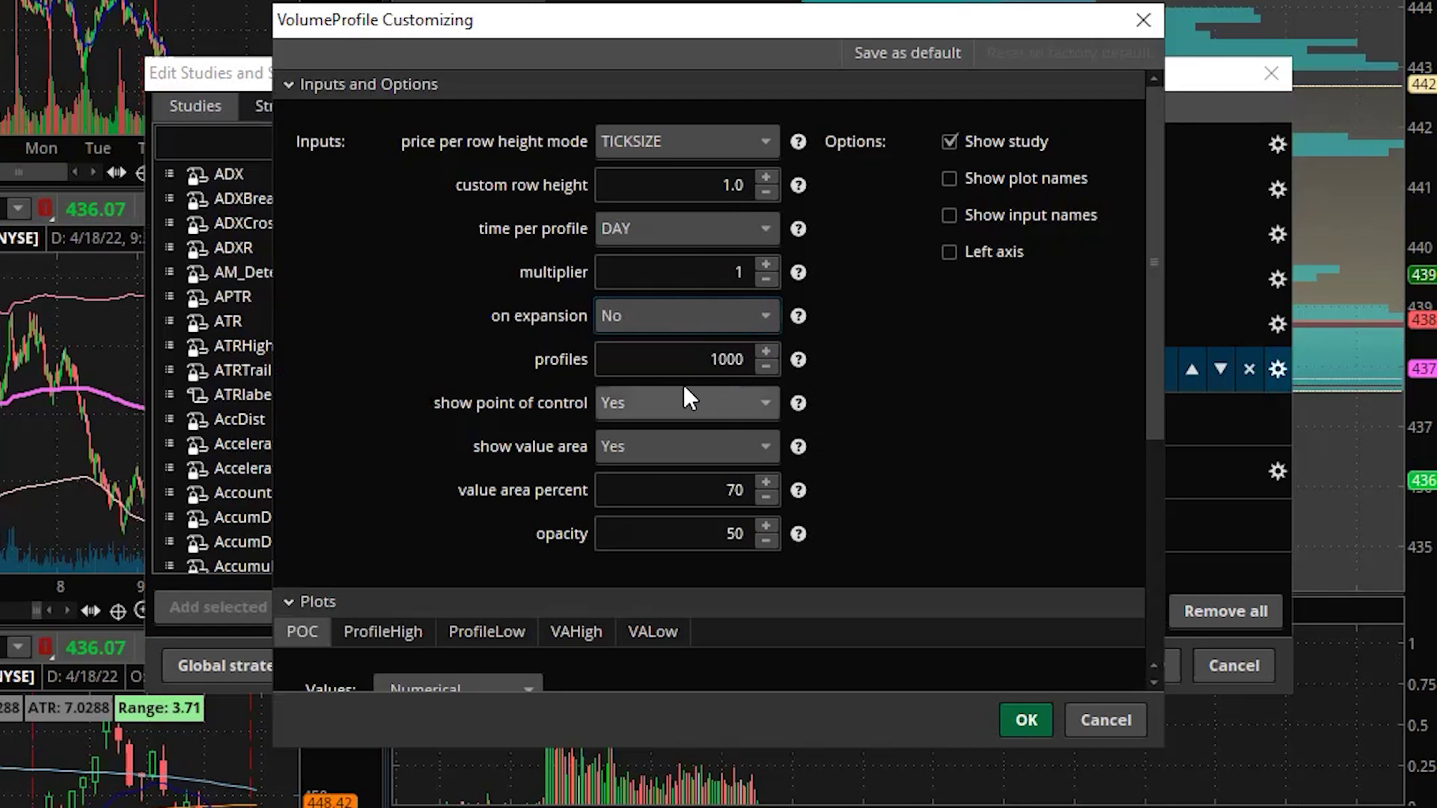
scroll(709, 514, "down", 4)
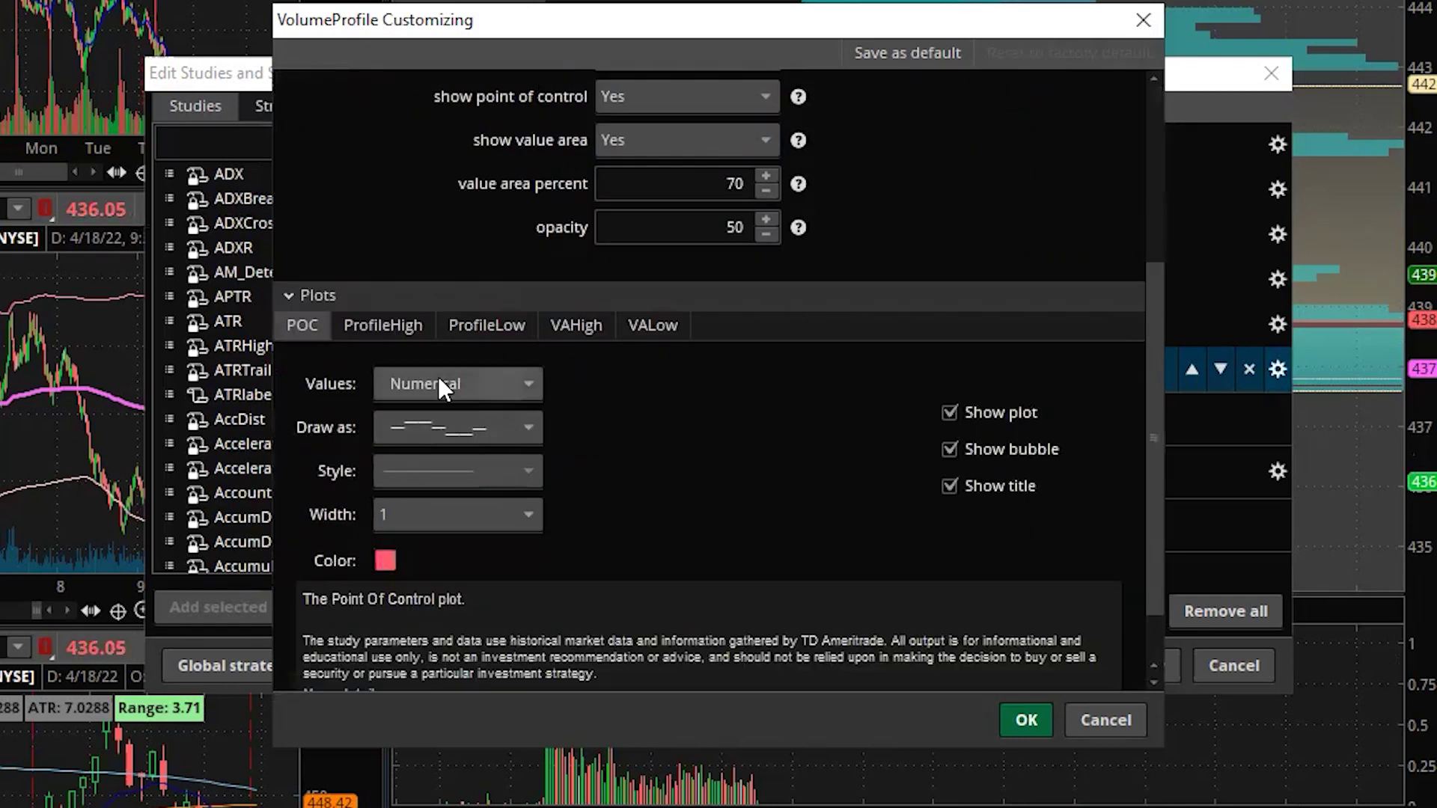
scroll(630, 464, "up", 3)
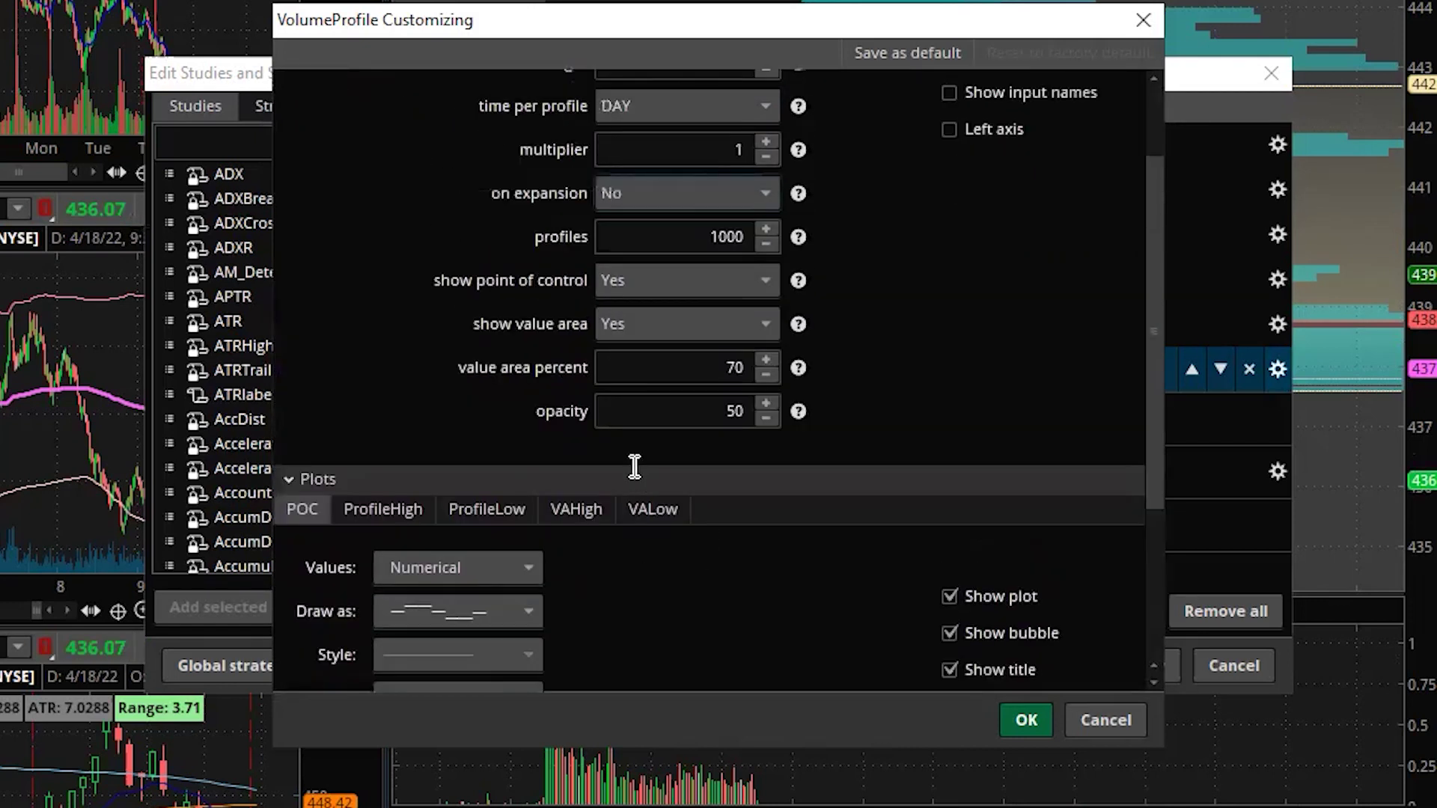
Set show point of control and show value area to No, then review the VAHigh and VALow plots
left_click(679, 346)
left_click(650, 419)
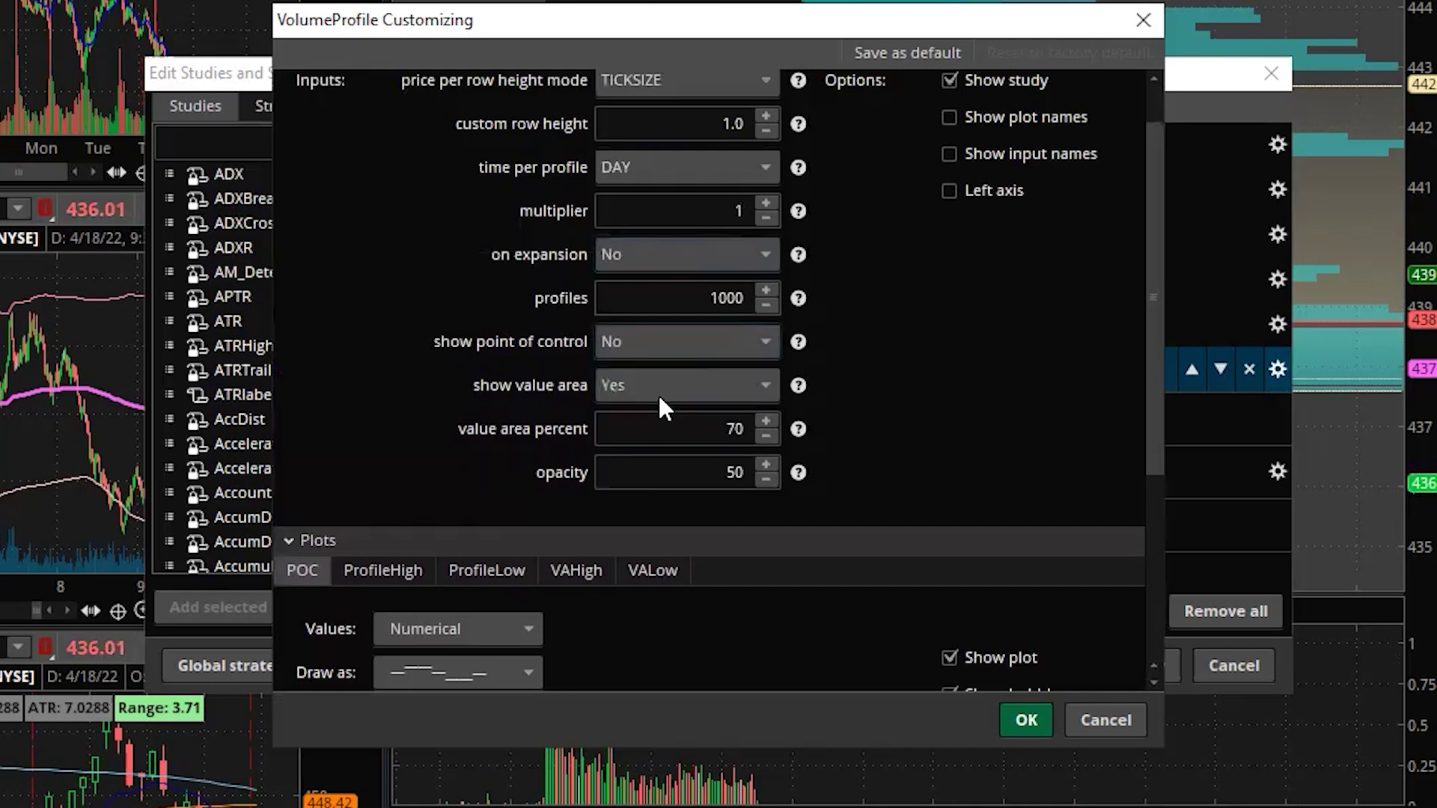
left_click(657, 390)
left_click(641, 455)
scroll(456, 482, "down", 2)
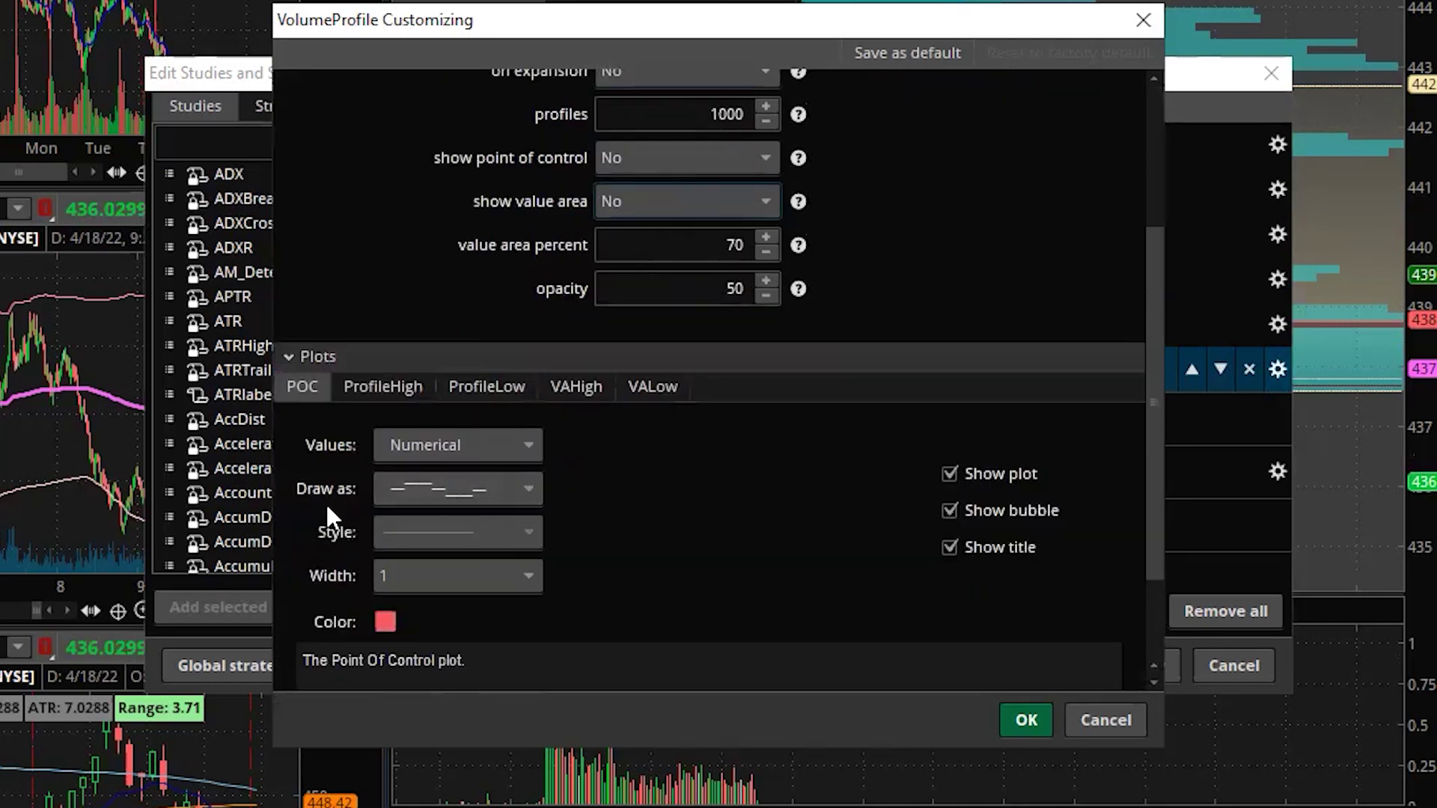
left_click(595, 380)
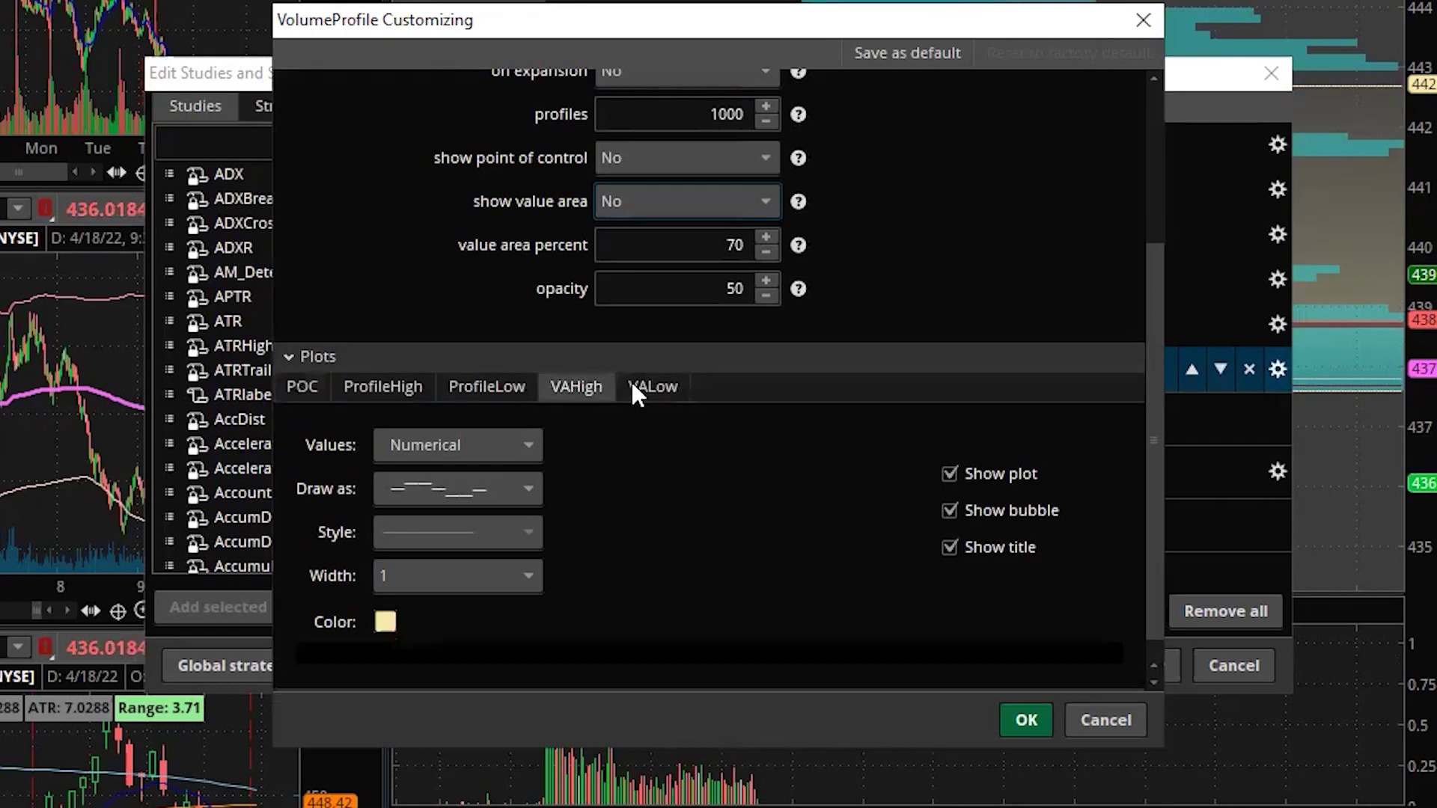
left_click(639, 384)
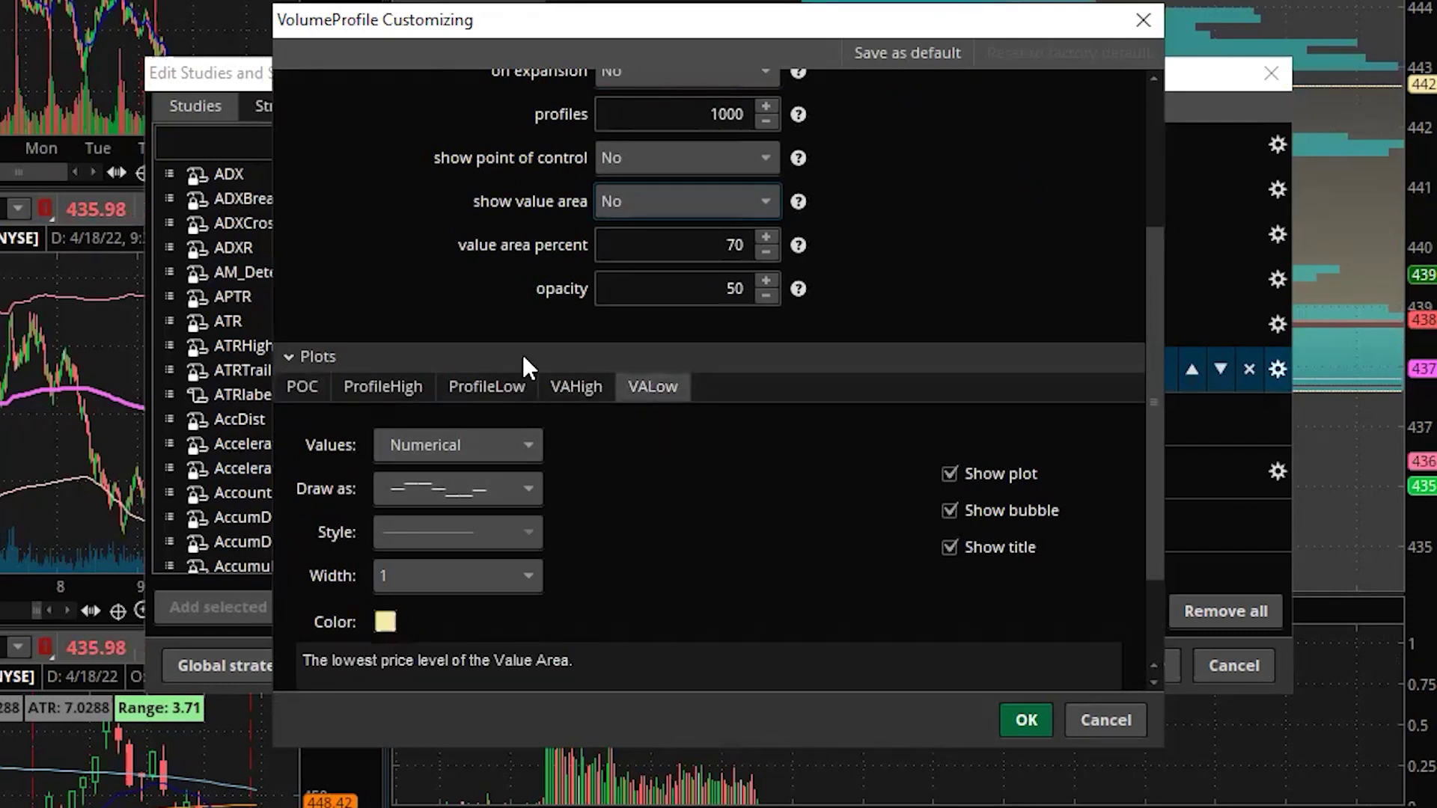
scroll(623, 433, "up", 3)
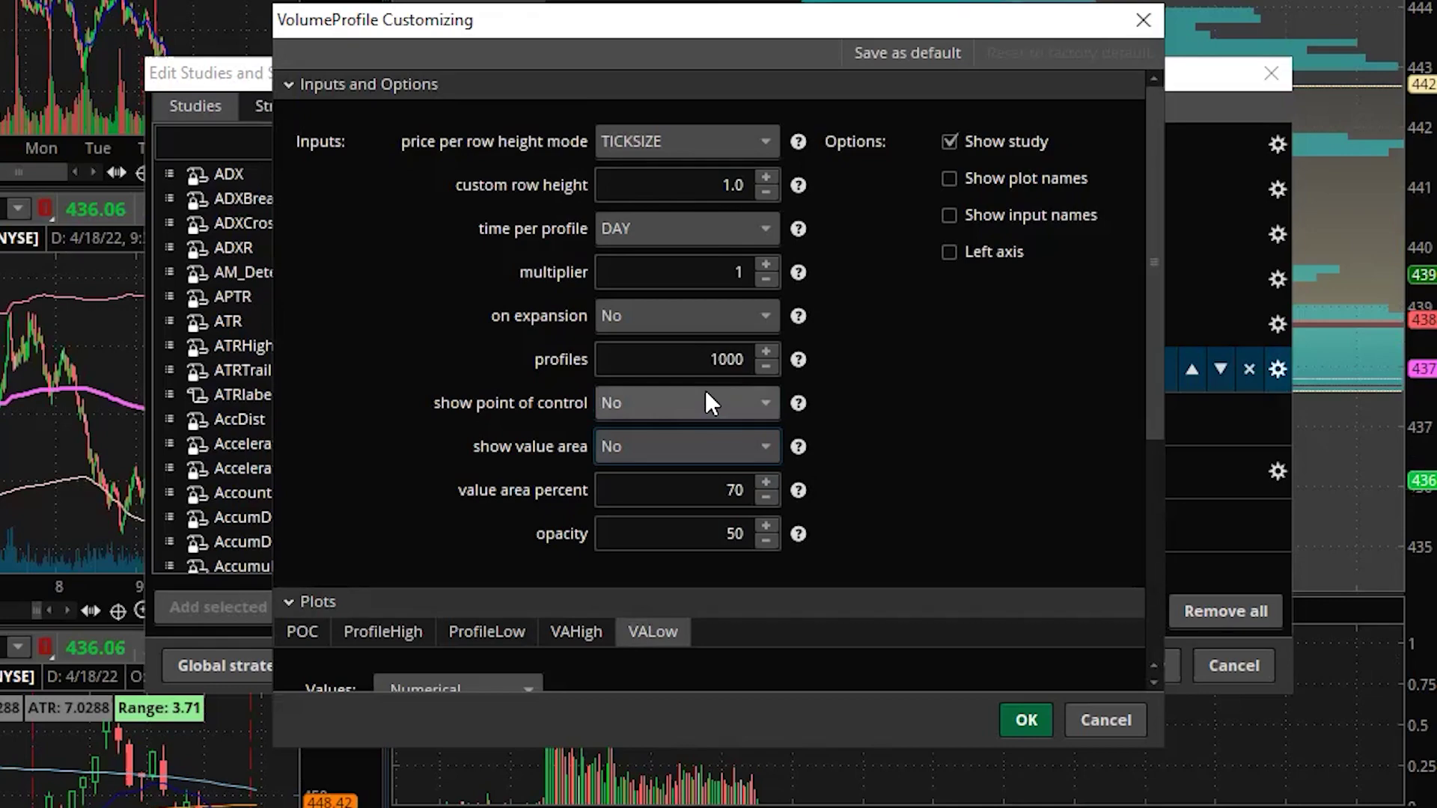
Apply the daily VolumeProfile settings, then pan and zoom the chart to this morning's session
left_click(1026, 720)
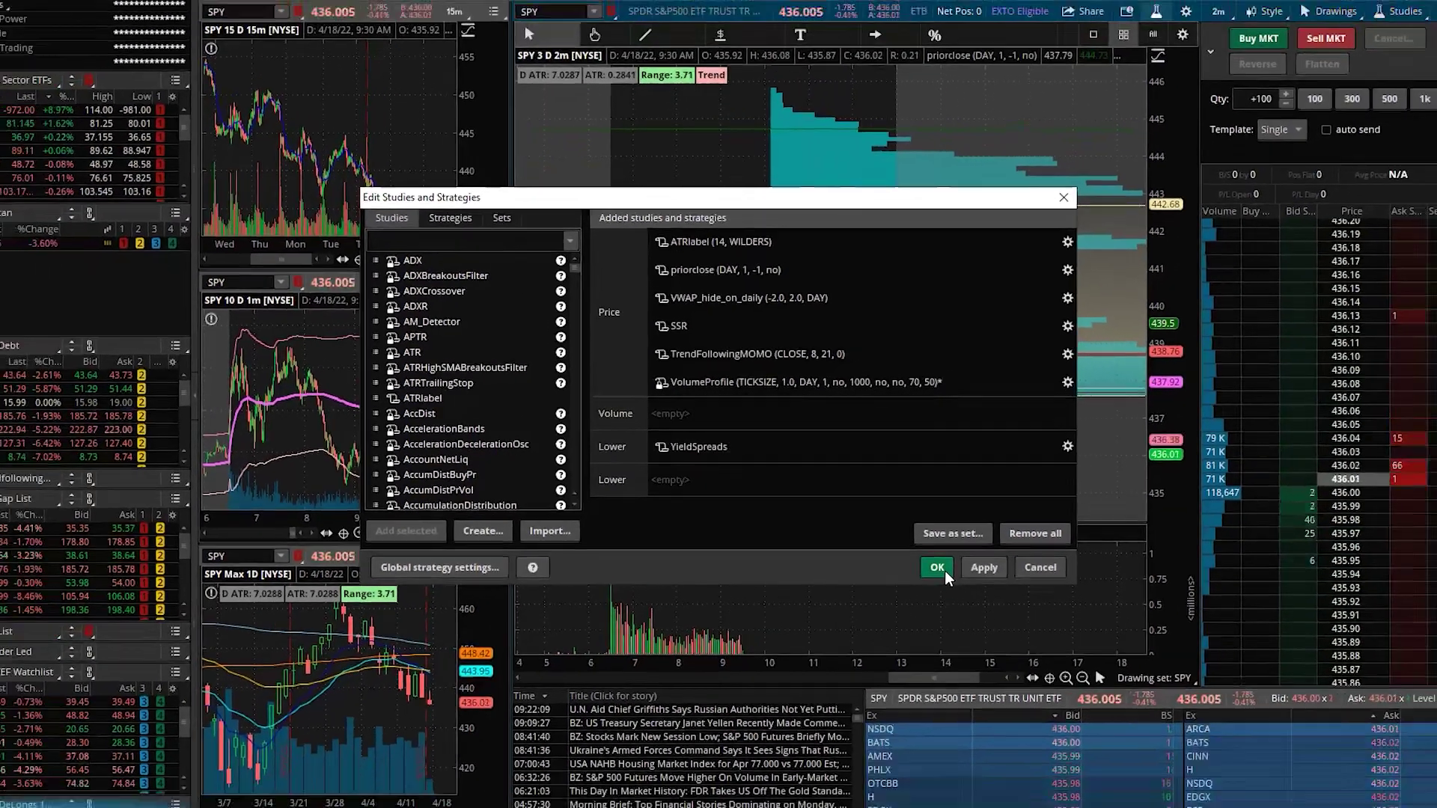
left_click(944, 570)
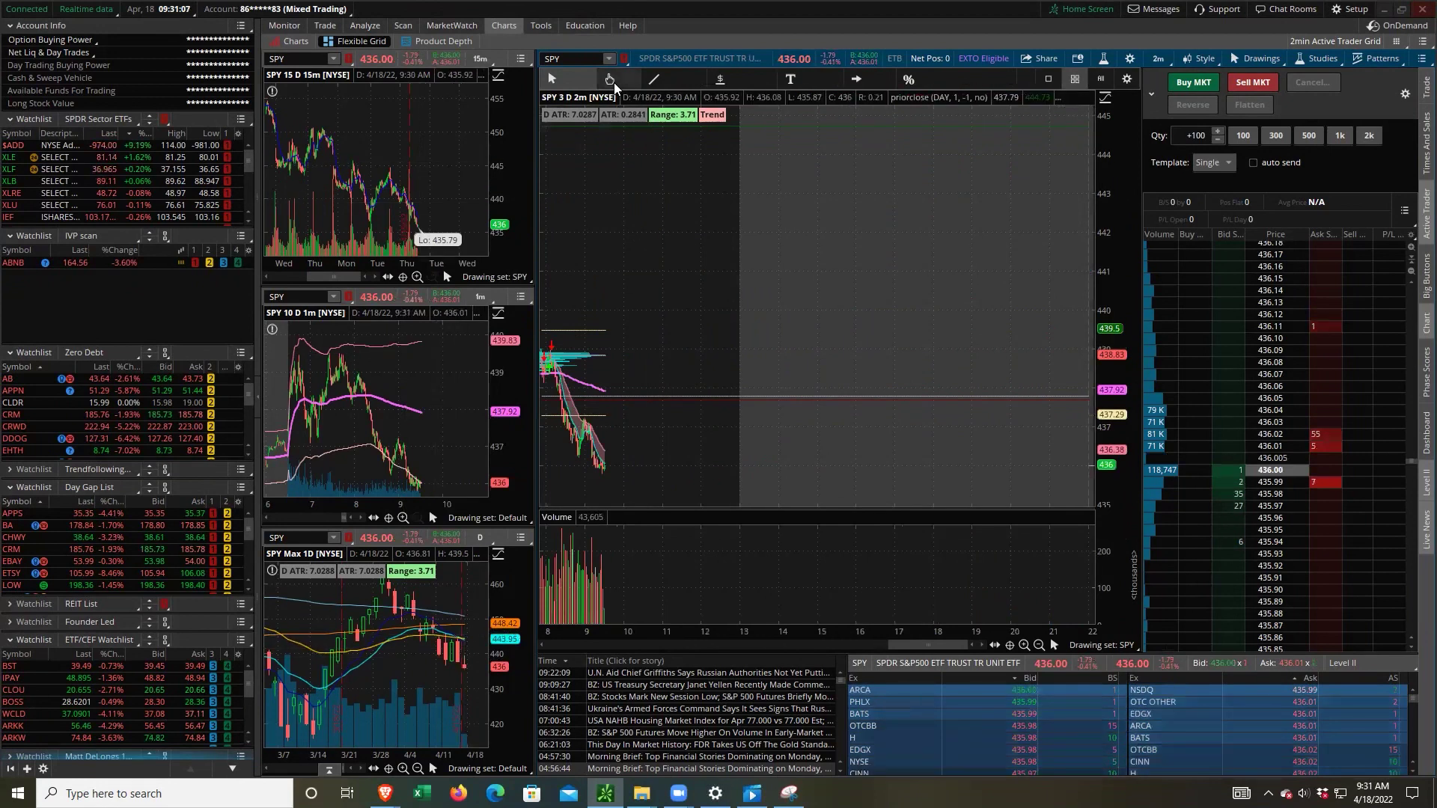
left_click(610, 79)
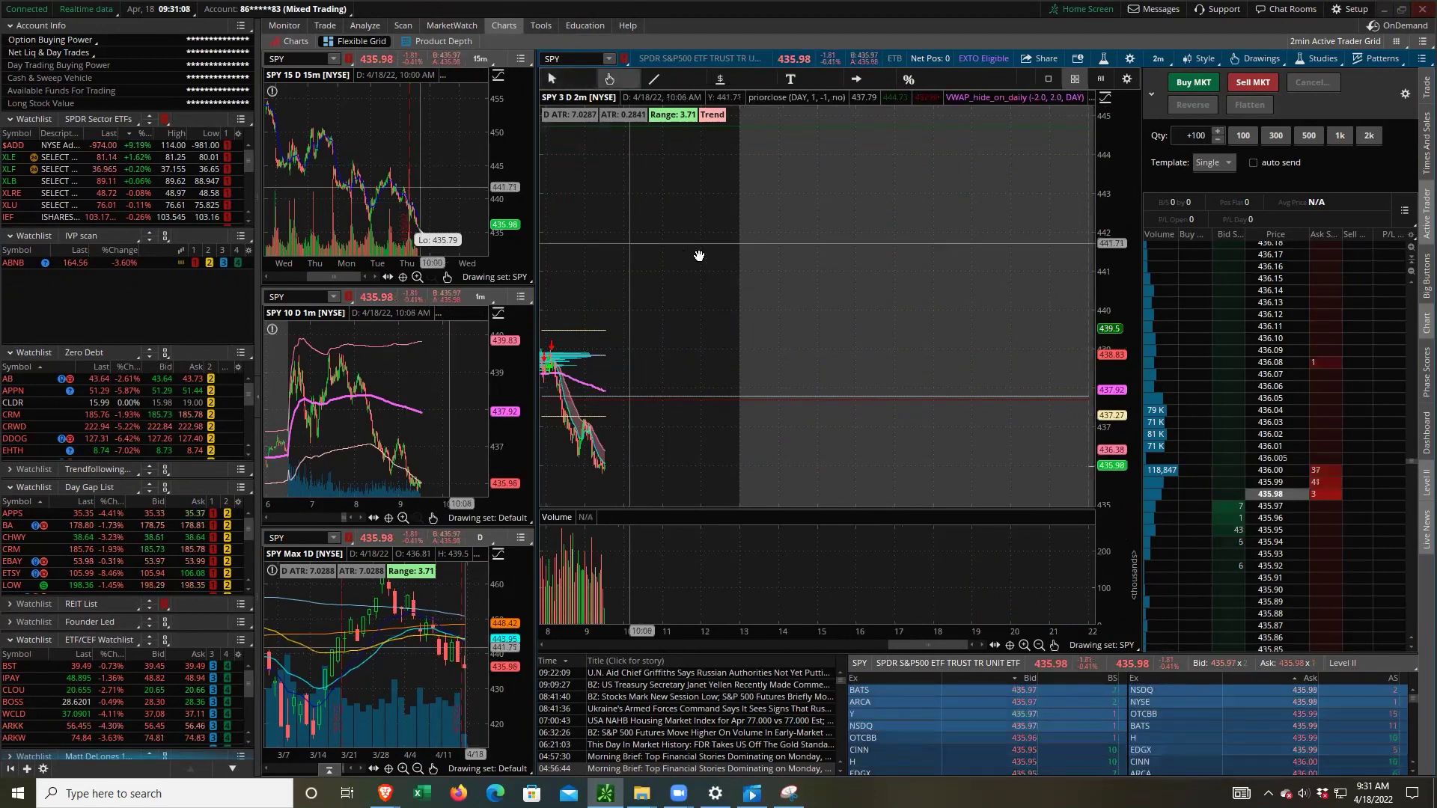
left_click_drag(698, 250, 831, 227)
left_click_drag(971, 224, 897, 309)
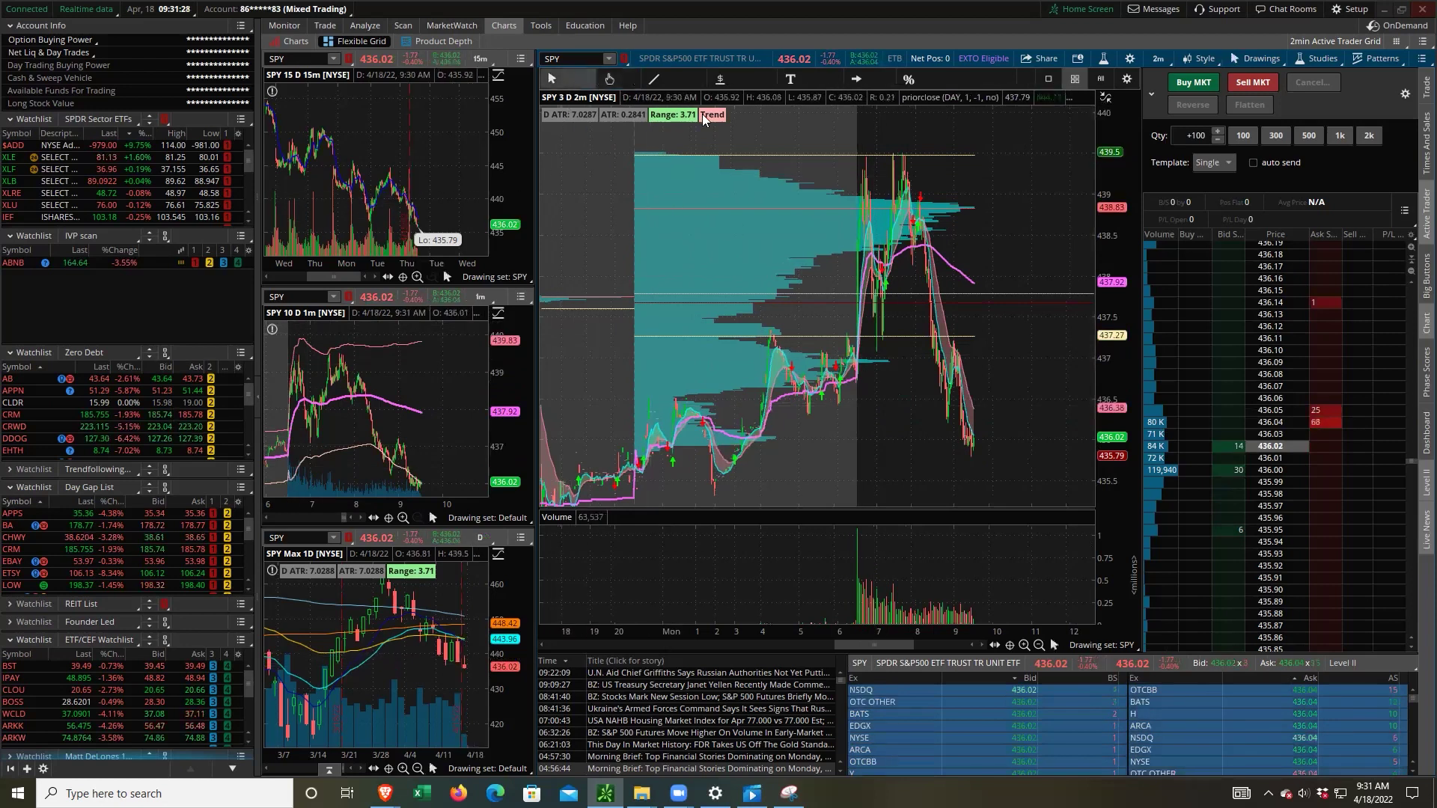
scroll(978, 235, "up", 5)
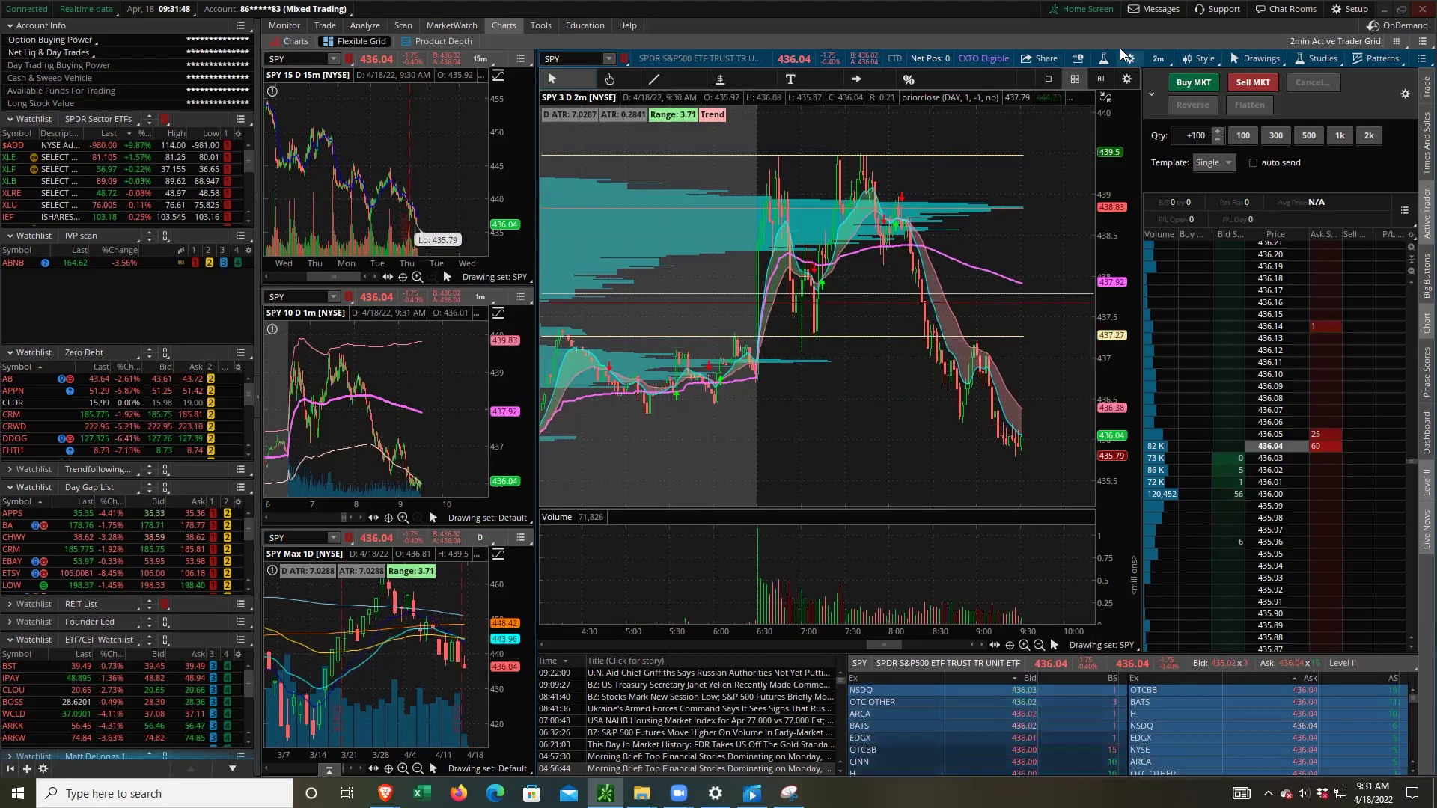
Delete ATRlabel, priorclose, VWAP_hide_on_daily, SSR, TrendFollowingMOMO and YieldSpreads, leaving only VolumeProfile
left_click(1102, 59)
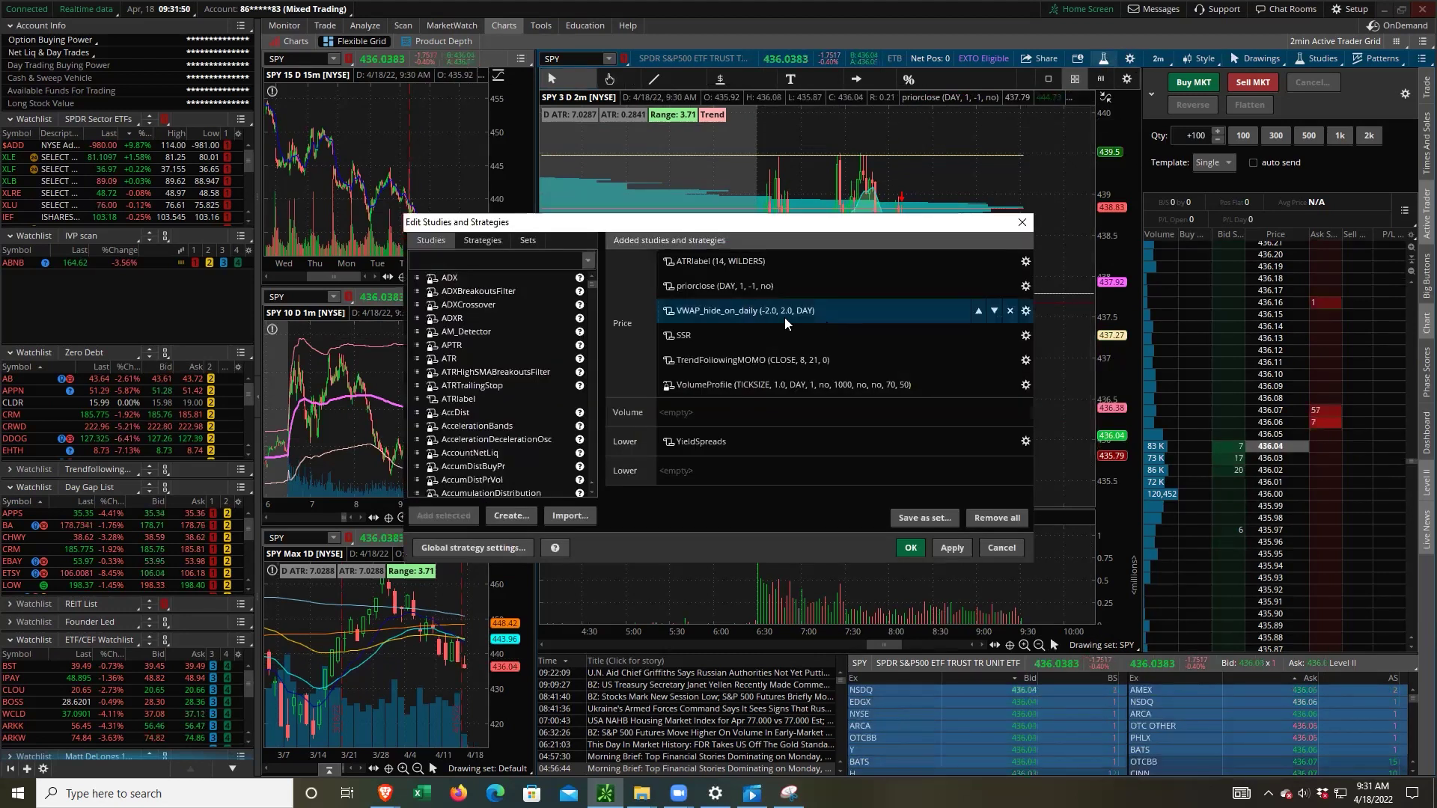
left_click(1010, 262)
left_click(1010, 262)
left_click(1010, 261)
left_click(1010, 262)
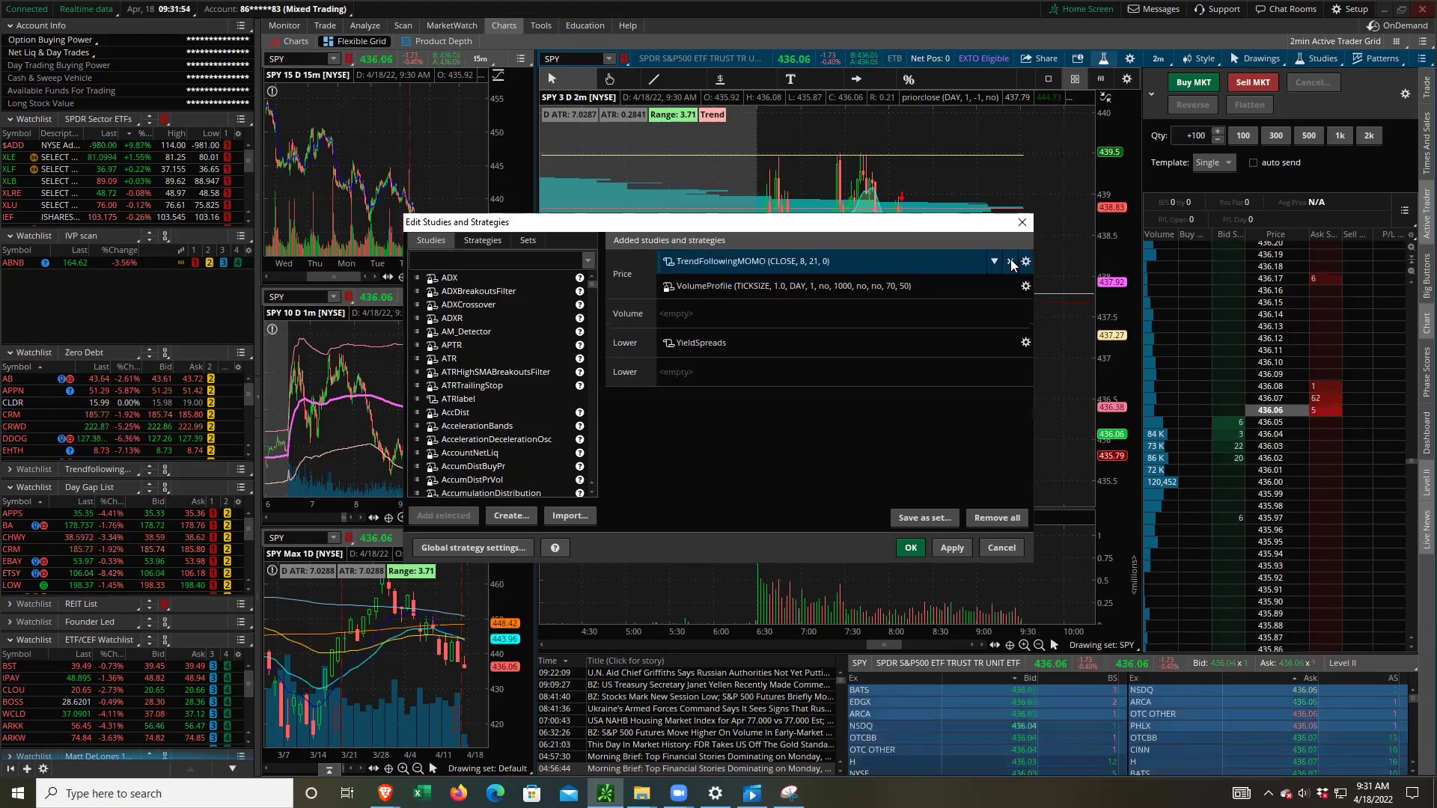
left_click(1010, 262)
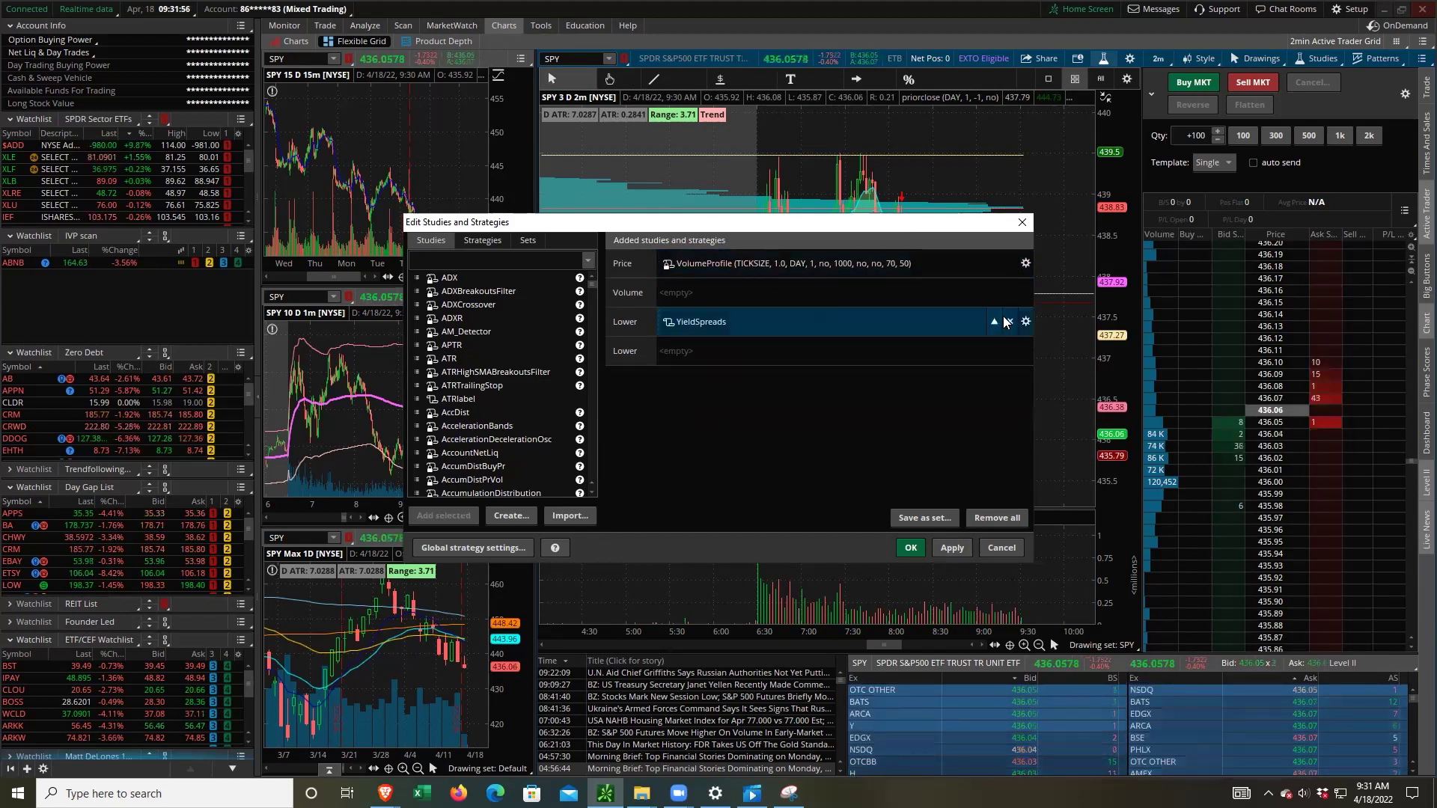
left_click(1006, 319)
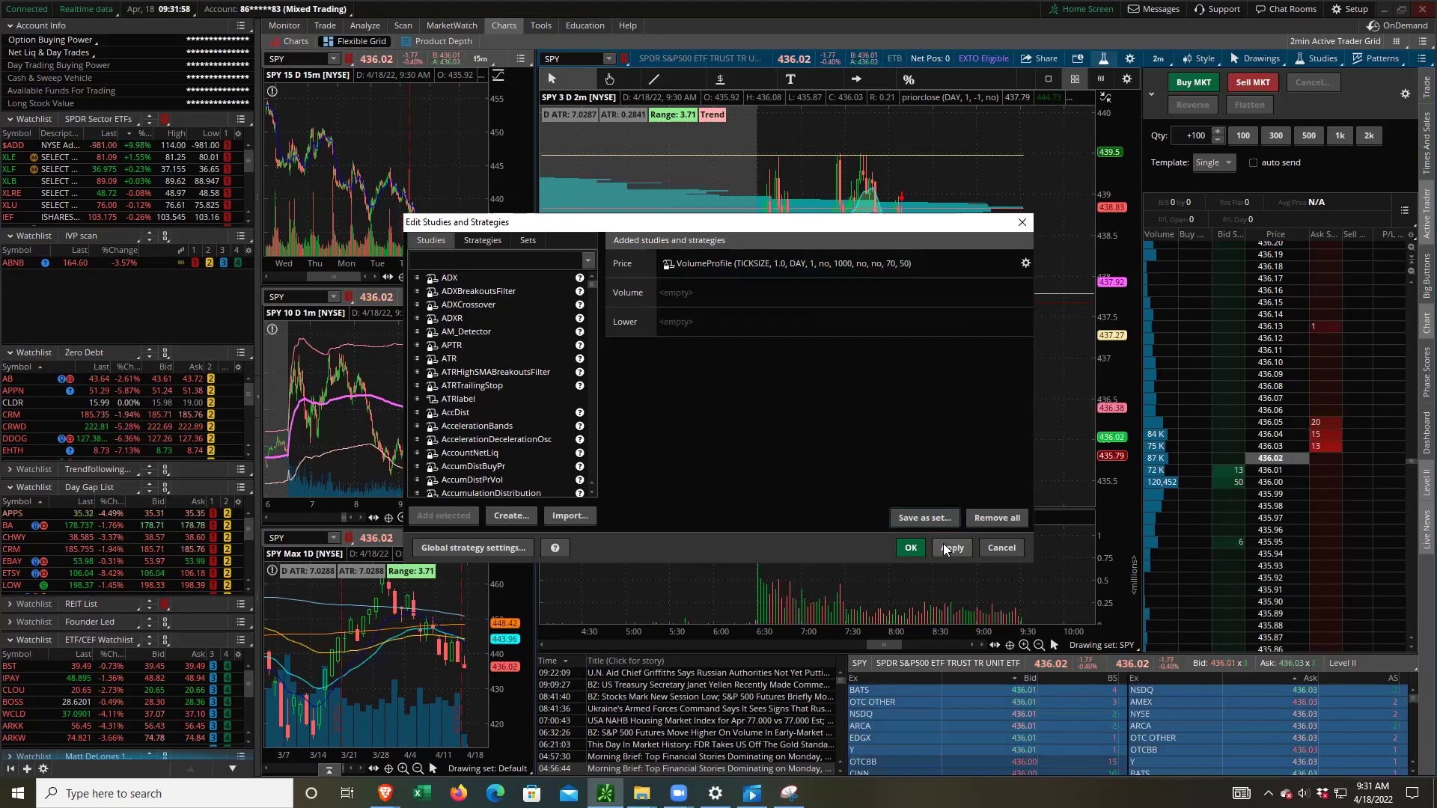
Apply the reduced study list, pan to earlier sessions, and compress the price scale to fit the profiles
left_click(945, 547)
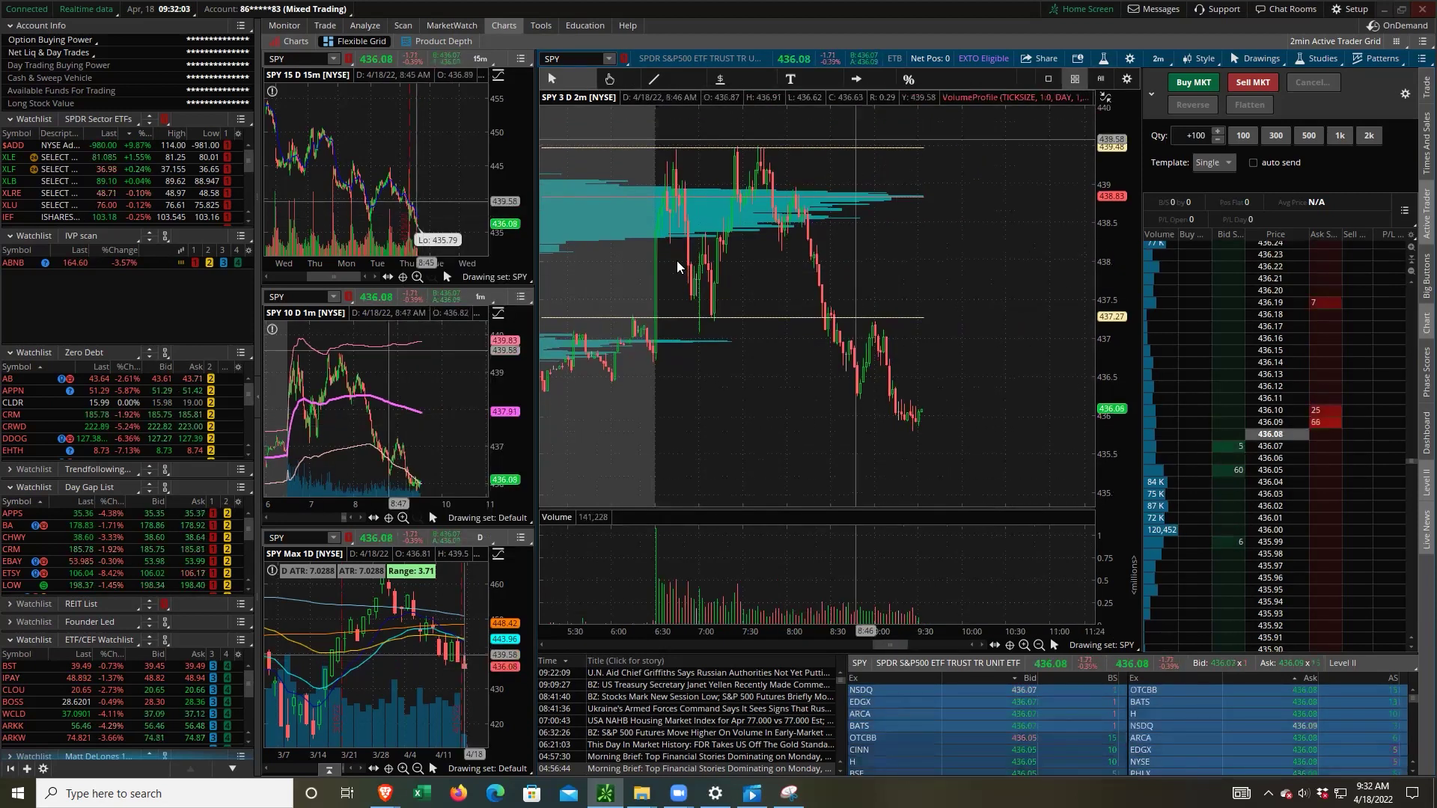
left_click_drag(713, 267, 928, 497)
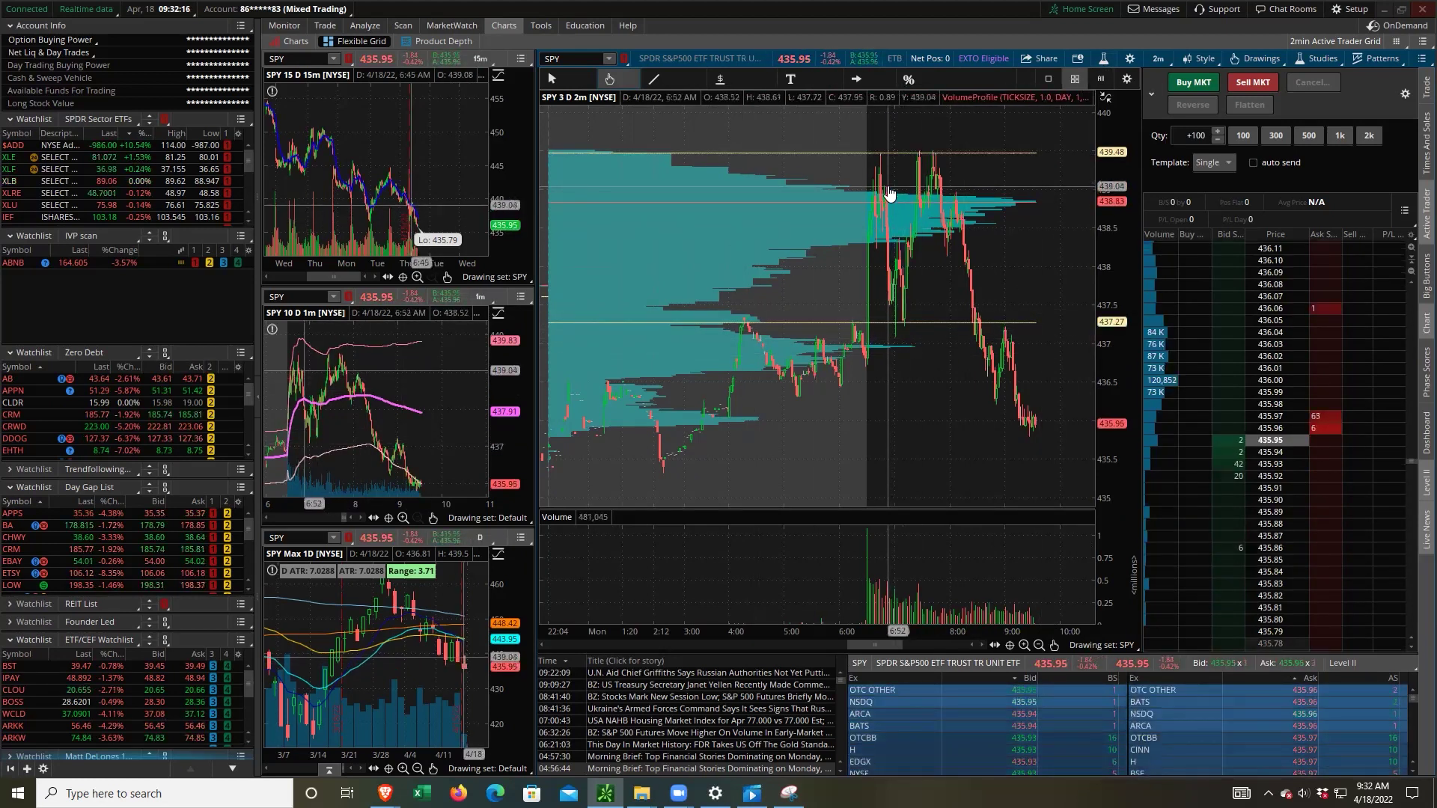
mouse_move(1103, 225)
left_mouse_down()
mouse_move(1103, 245)
mouse_move(1100, 221)
left_mouse_up()
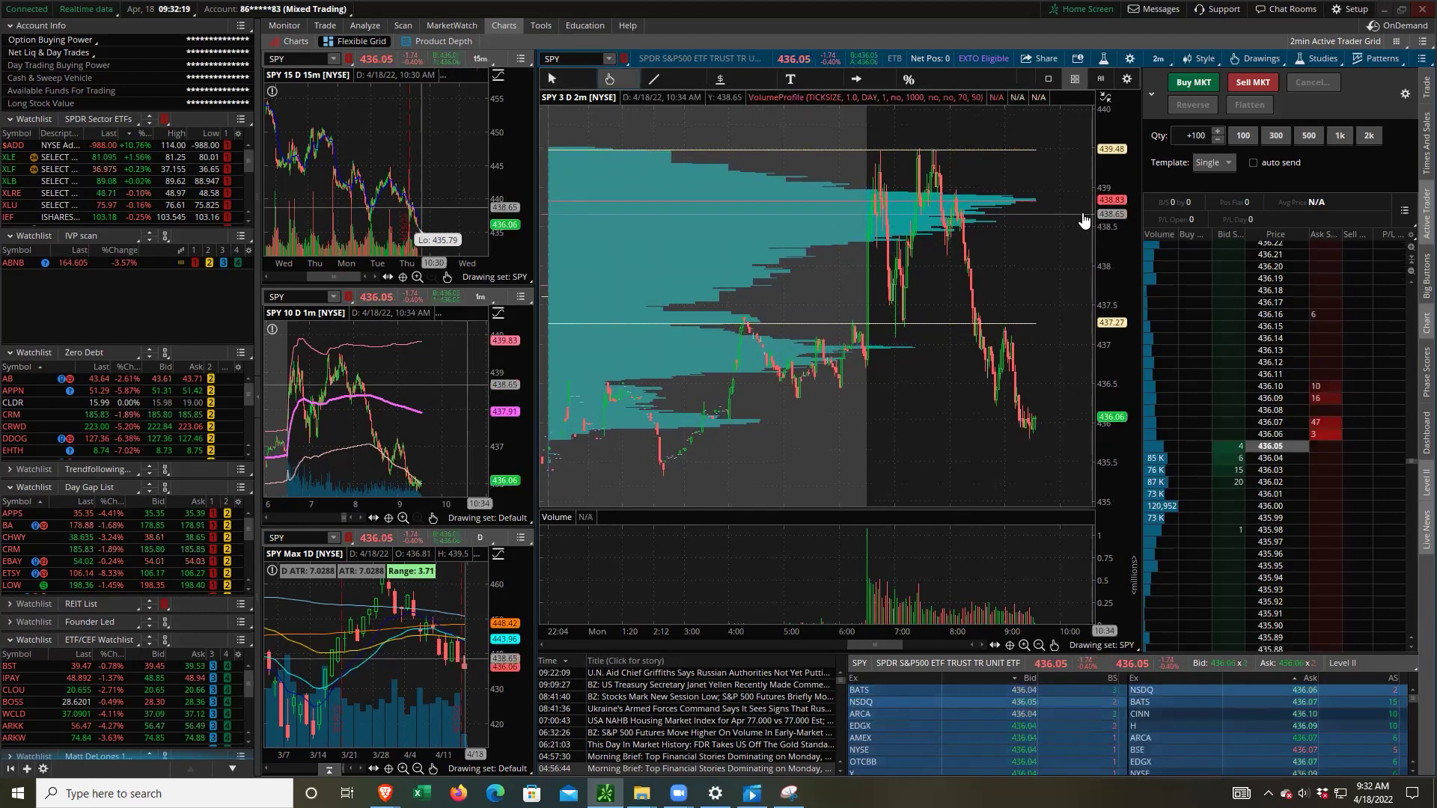